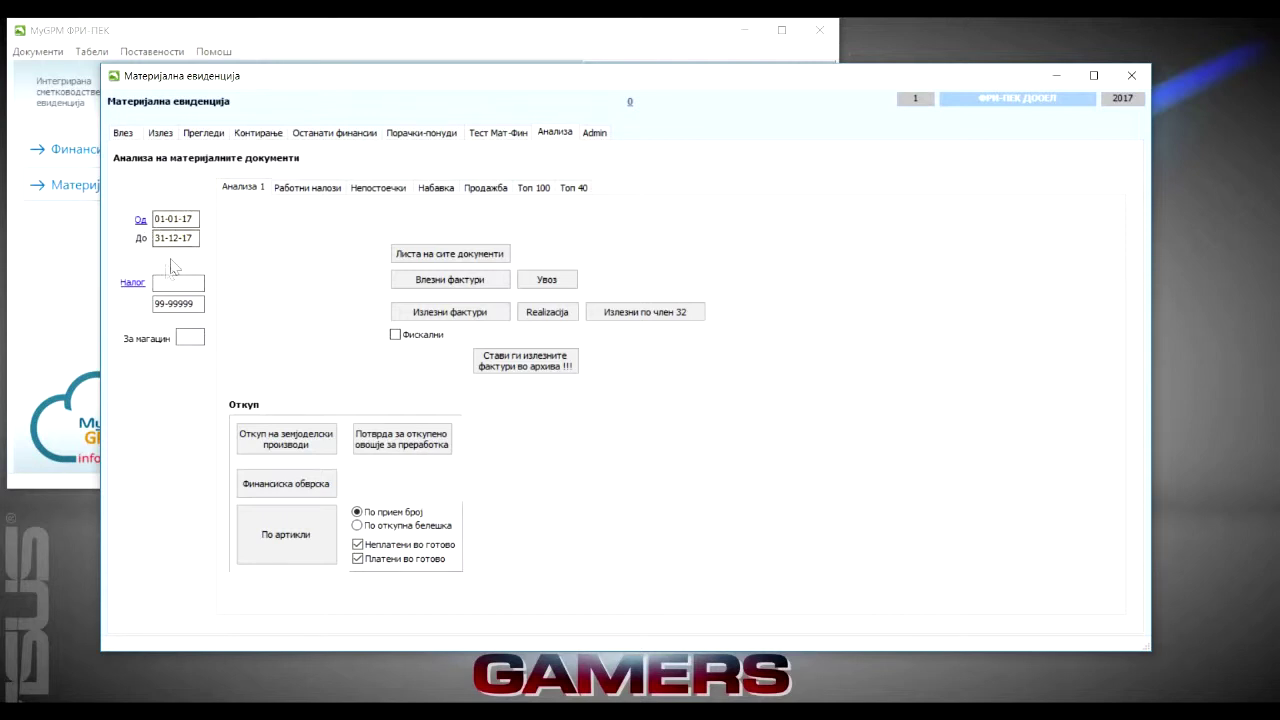
Step: Preview the list of all documents for 01-01-17 to 31-12-17, look through its pages, and close the preview
left_click(190, 337)
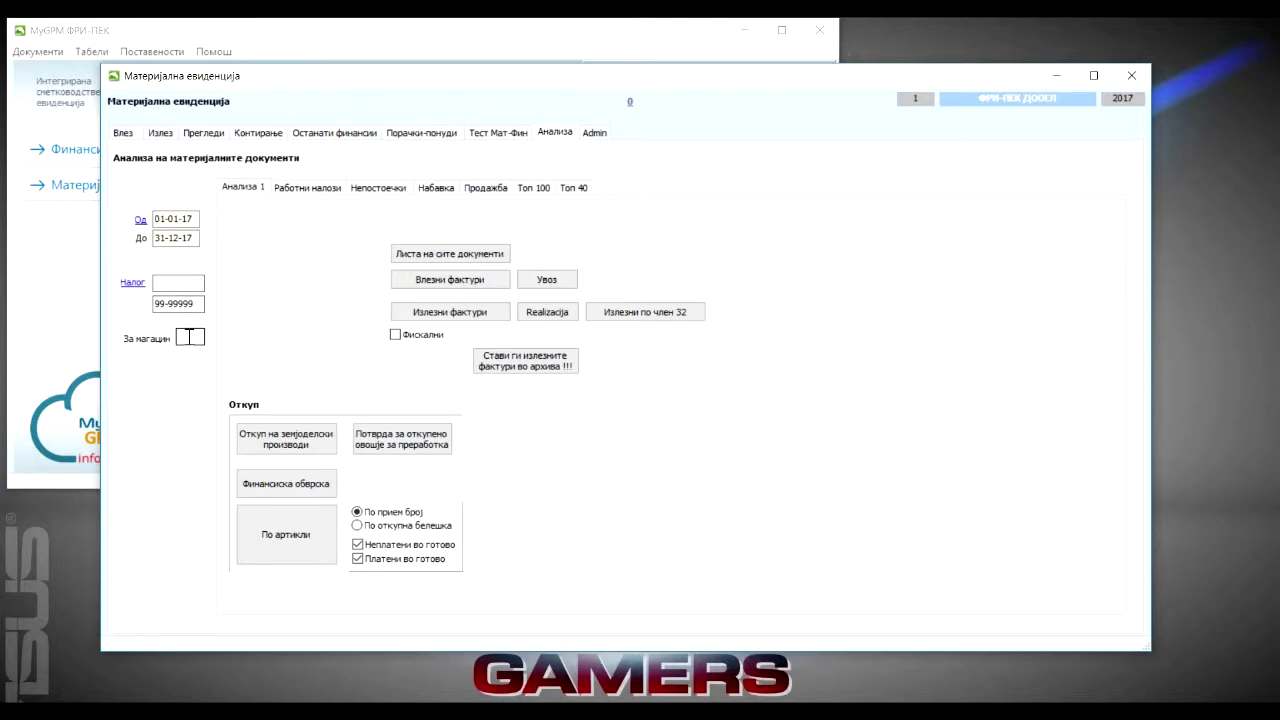
left_click(453, 258)
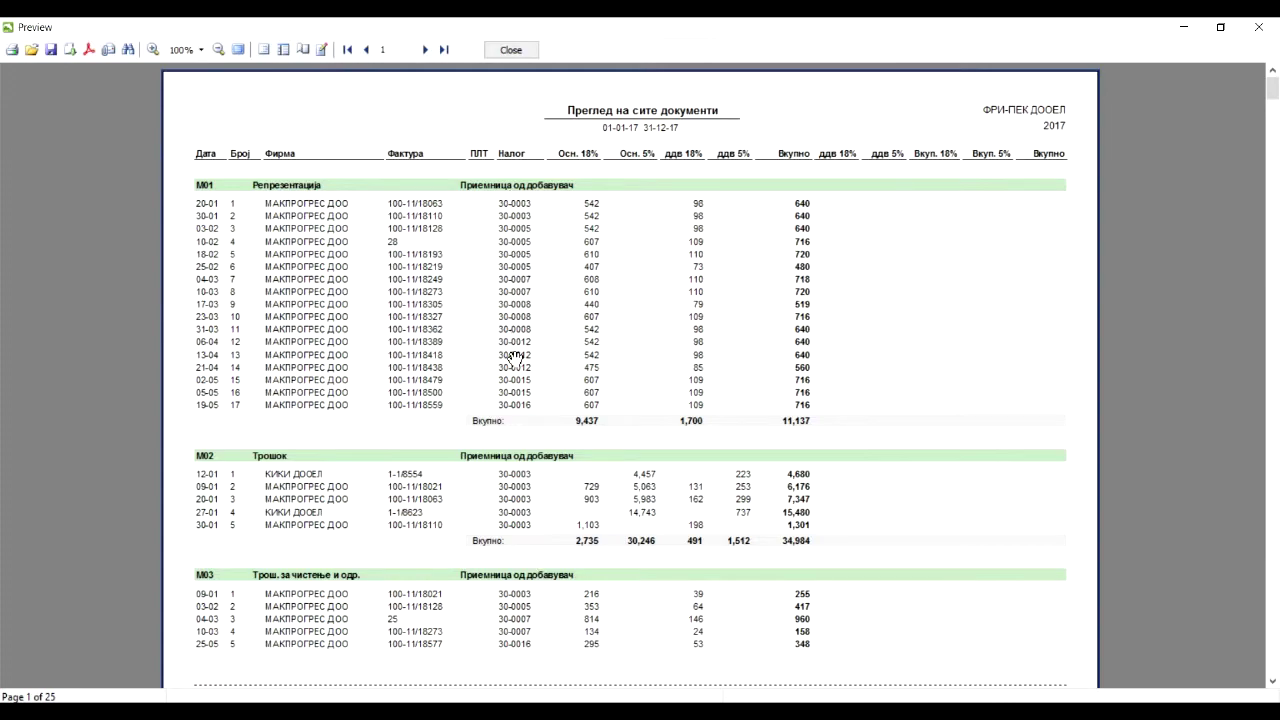
scroll(514, 350, "down", 10)
scroll(511, 330, "down", 20)
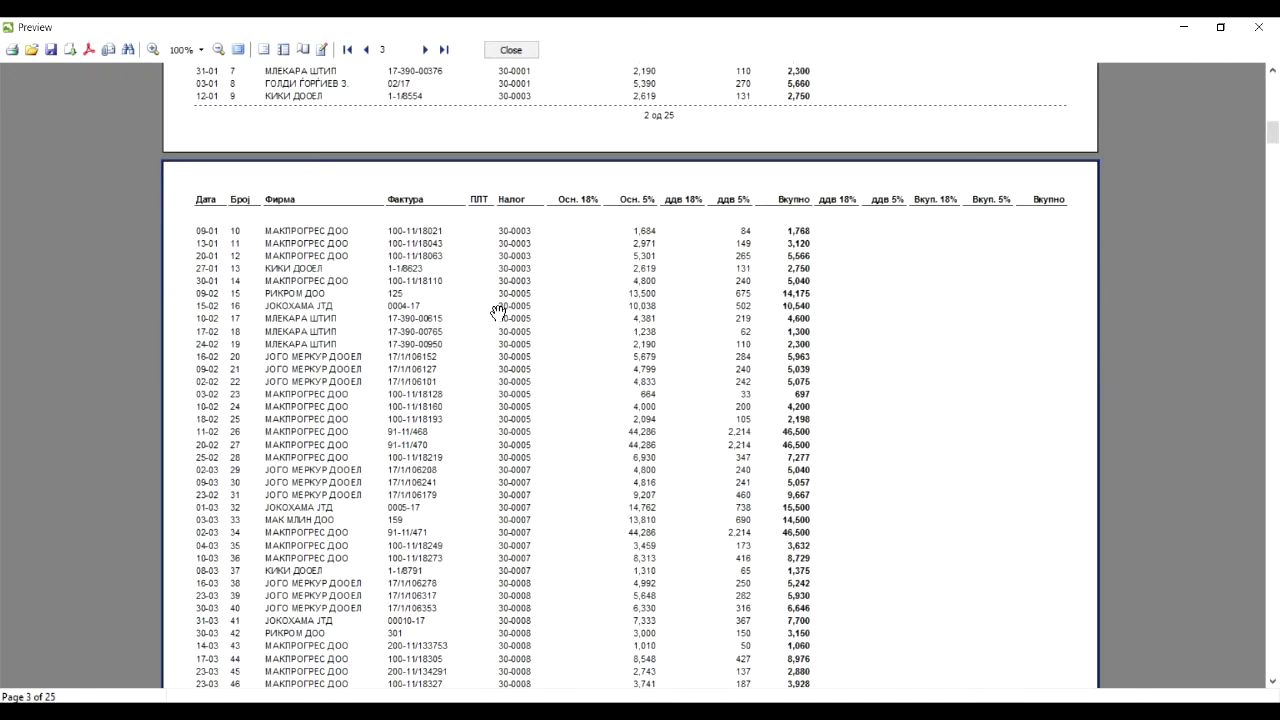
scroll(490, 304, "down", 10)
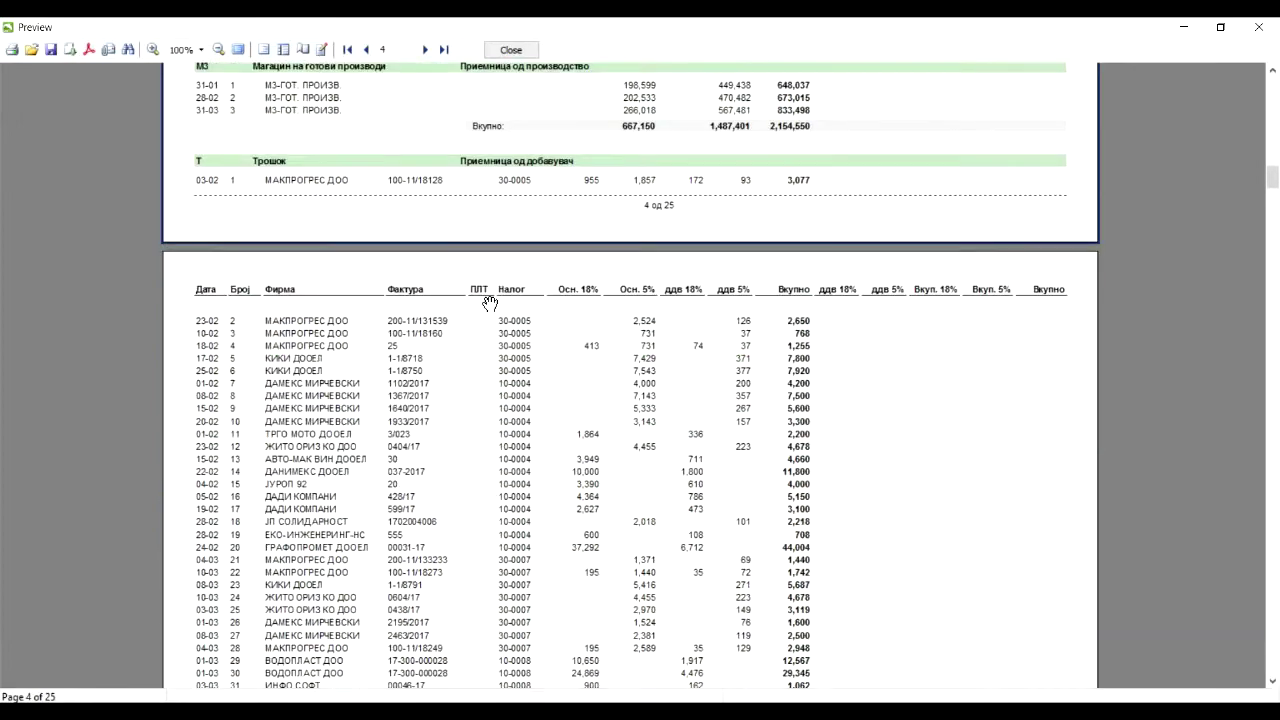
scroll(489, 304, "down", 20)
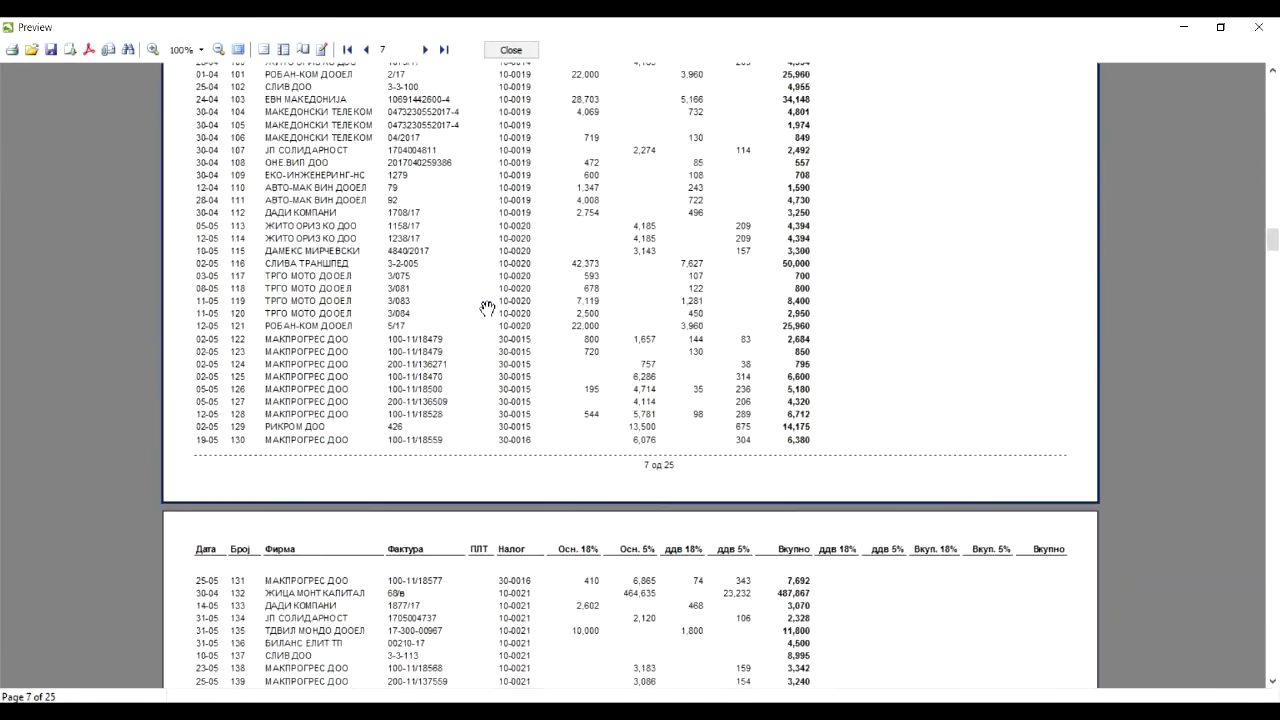
scroll(453, 301, "up", 20)
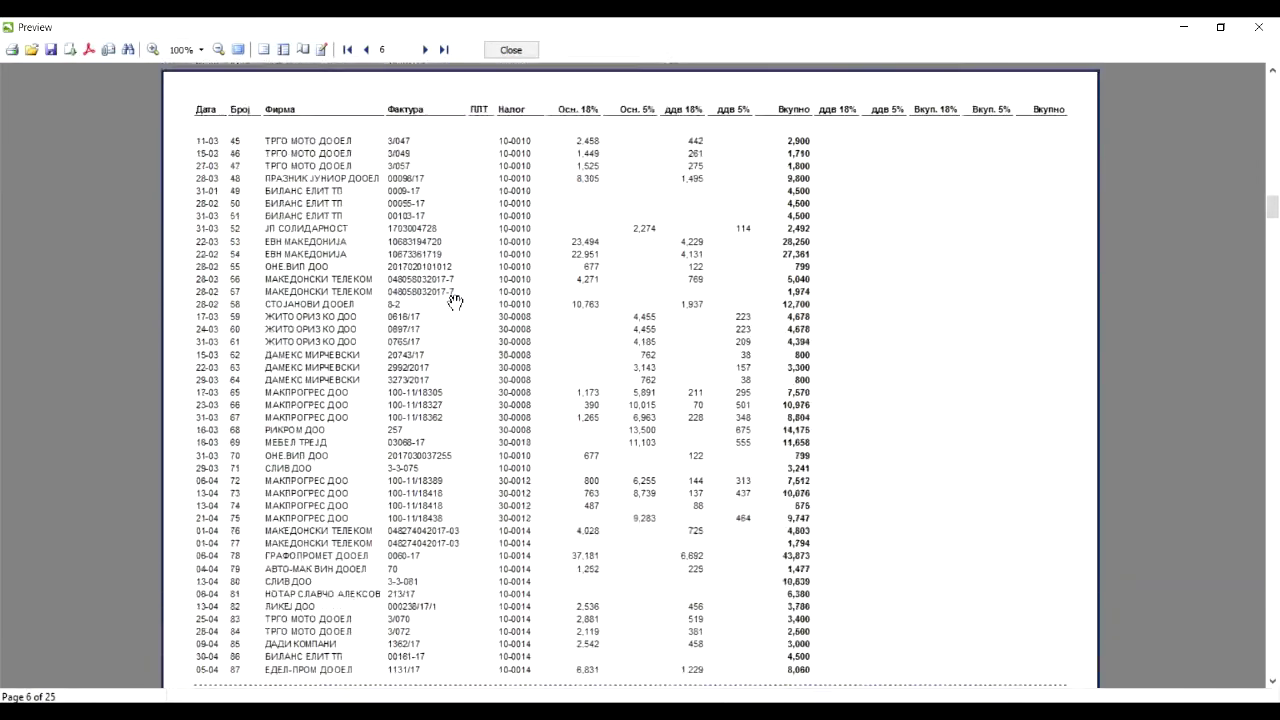
left_click(511, 50)
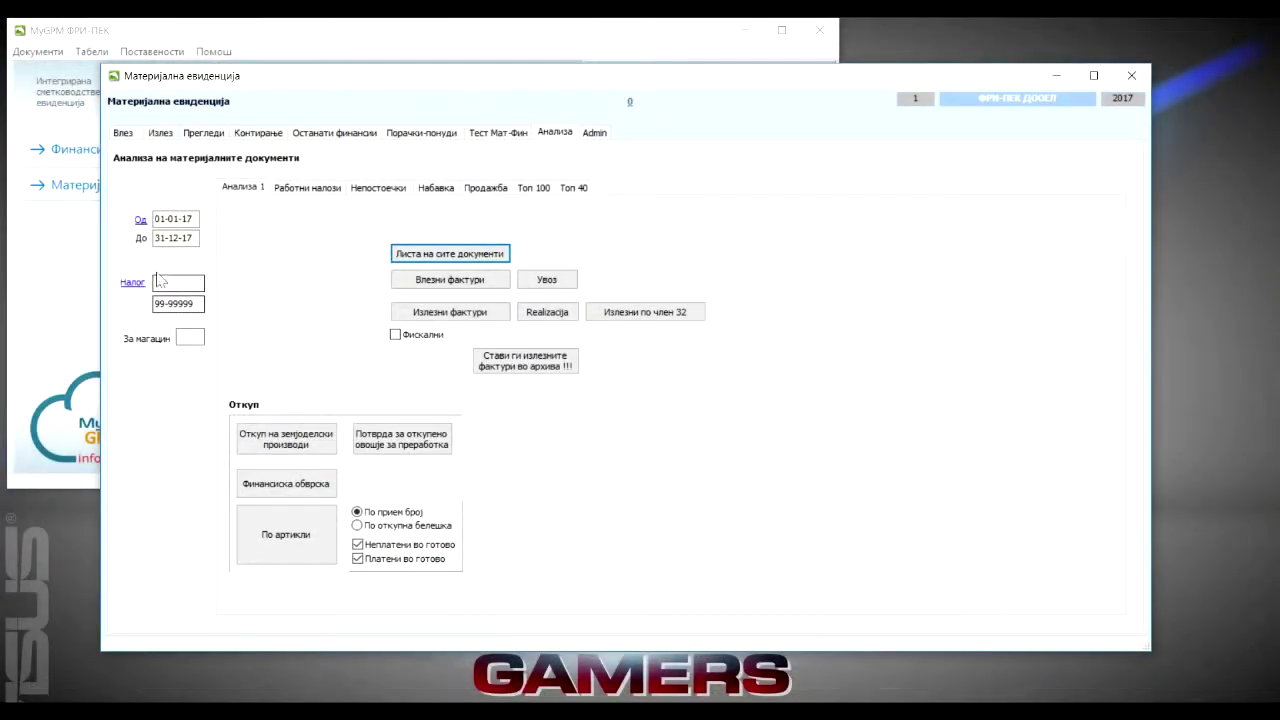
Step: Set the period's end date to 31-03-17, review the list of all documents for that period, and close the preview
double_click(174, 237)
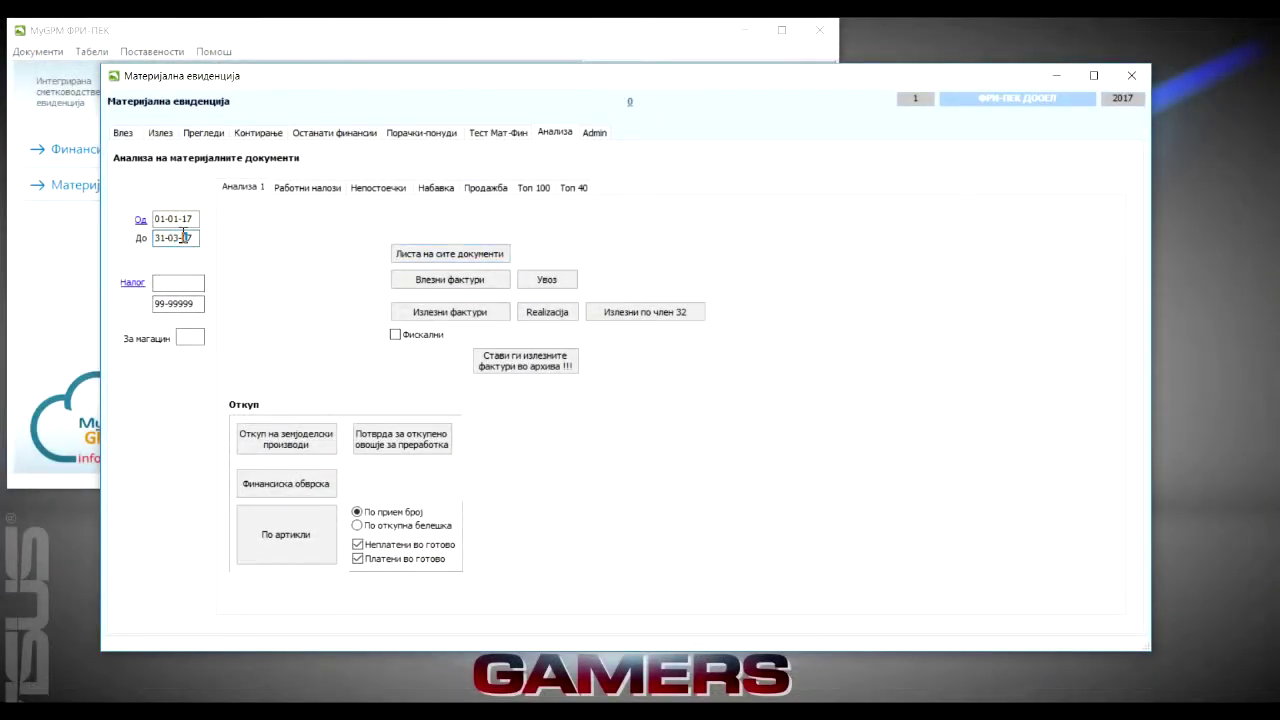
left_click(451, 256)
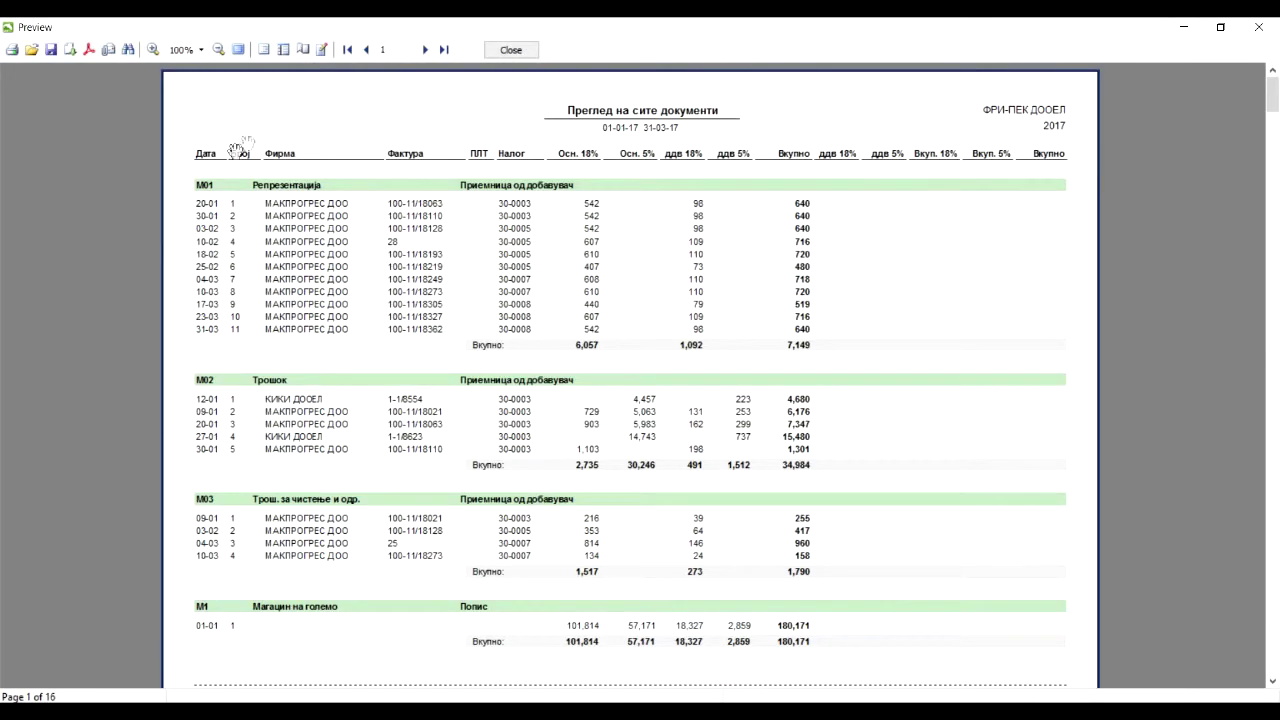
scroll(386, 390, "down", 20)
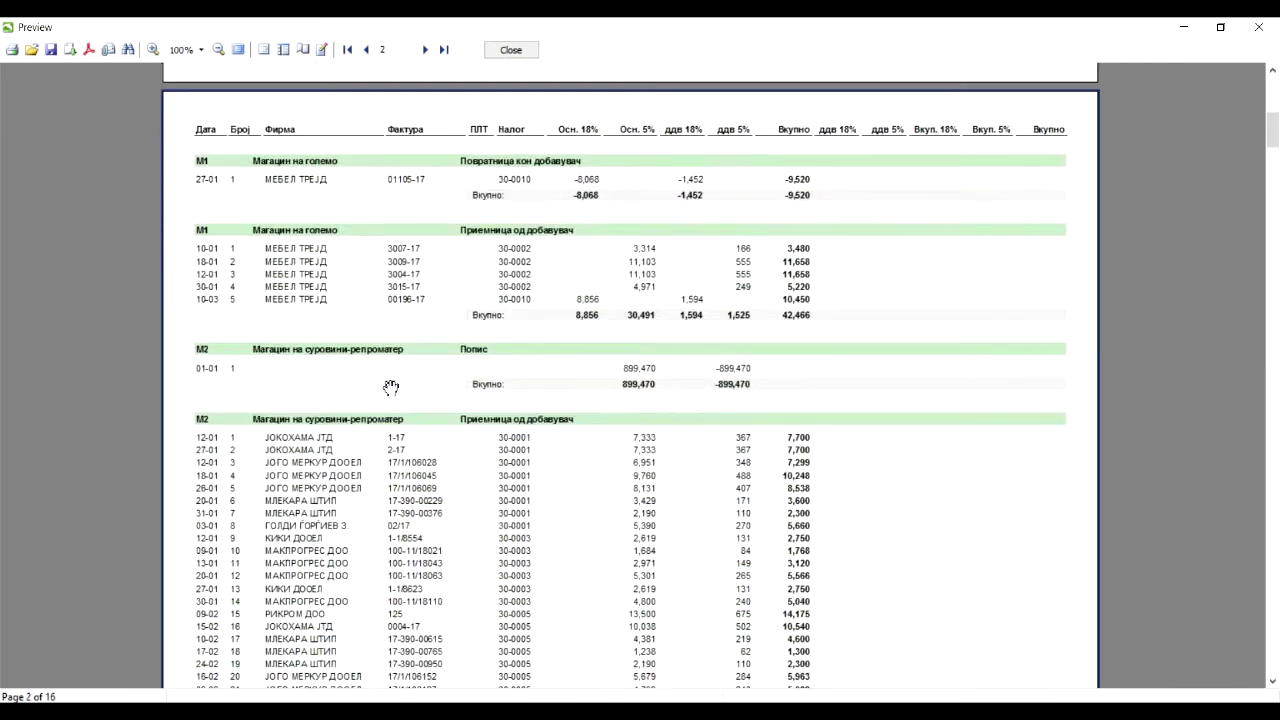
scroll(388, 392, "up", 20)
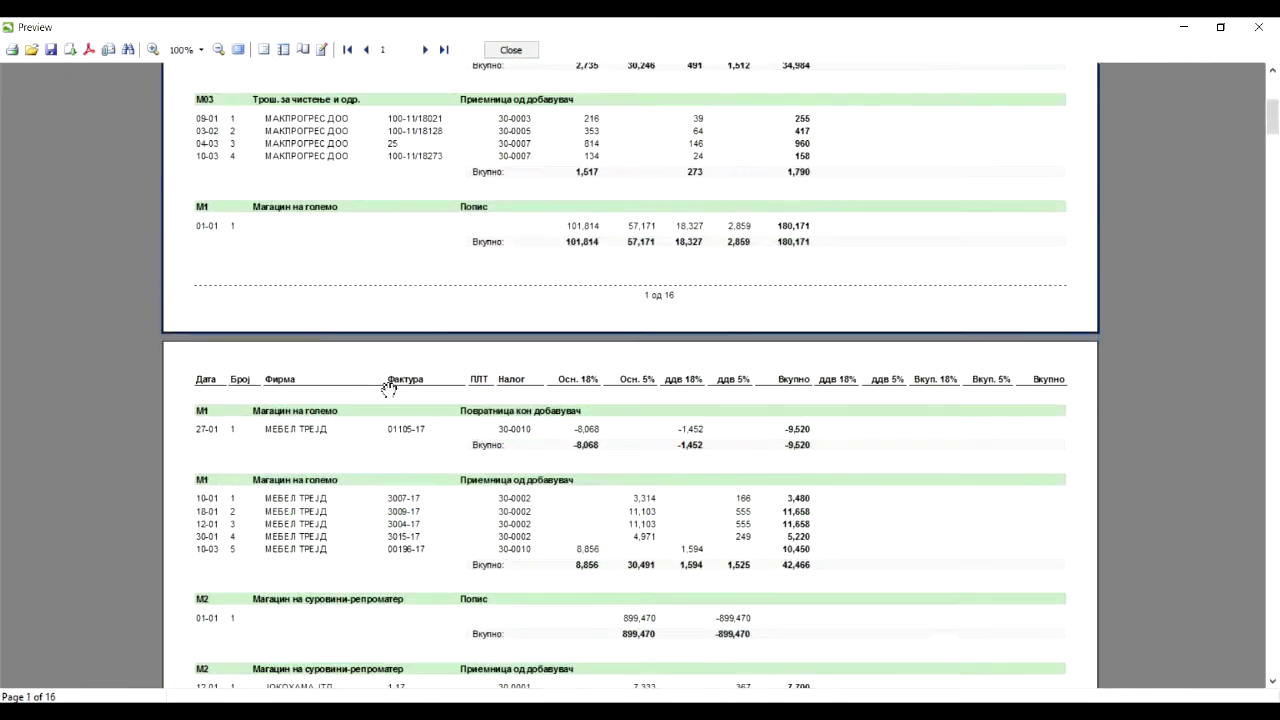
scroll(386, 384, "down", 3)
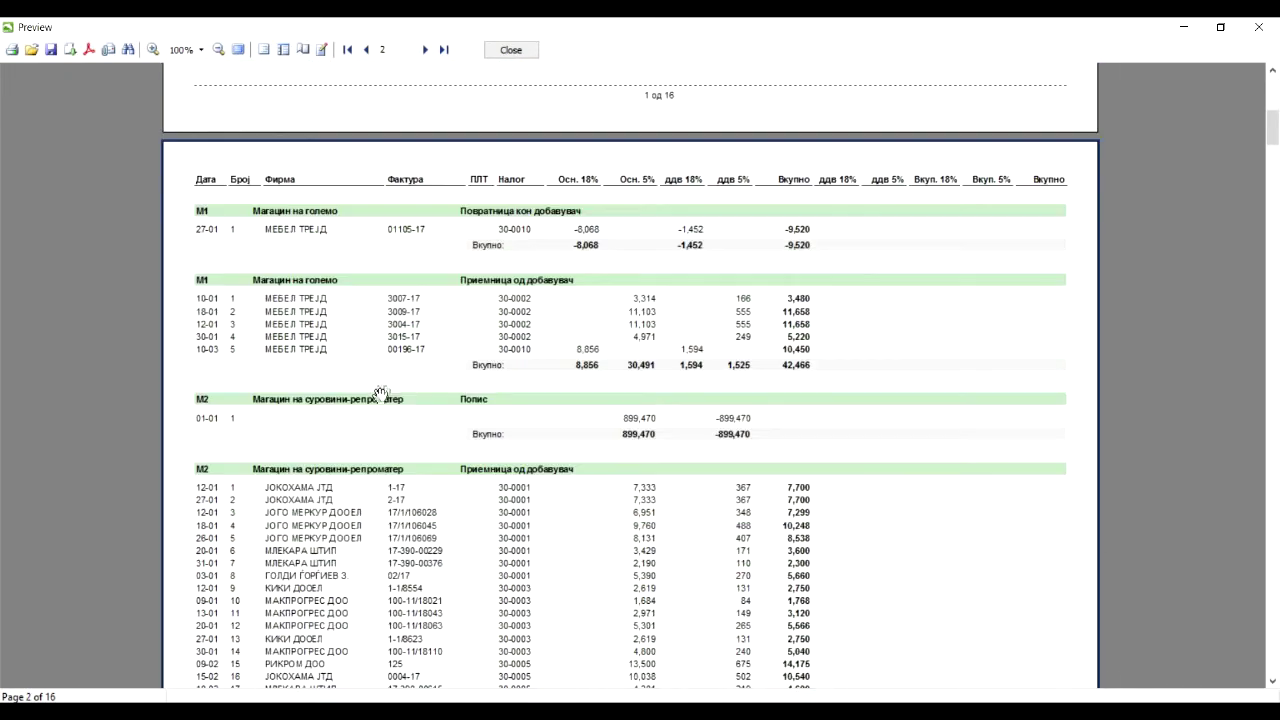
left_click(511, 49)
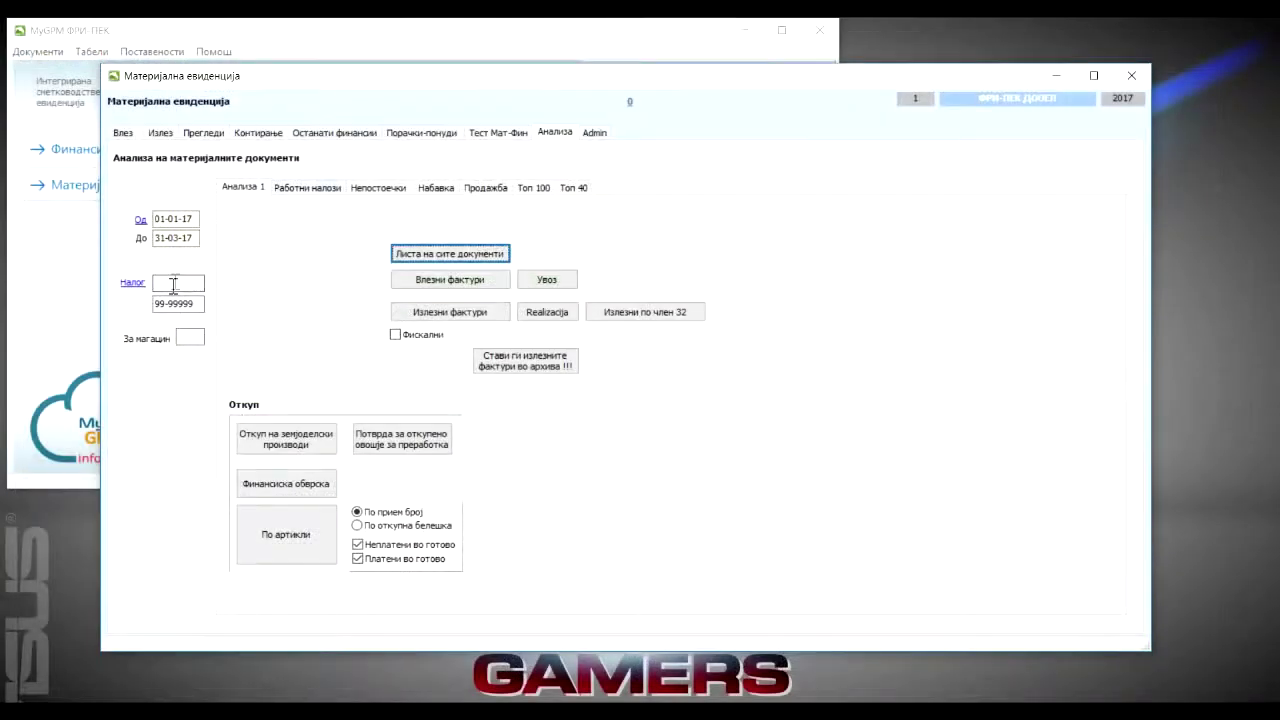
Step: Limit the analysis to warehouse M2, preview the list of all documents, and close it
left_click(188, 336)
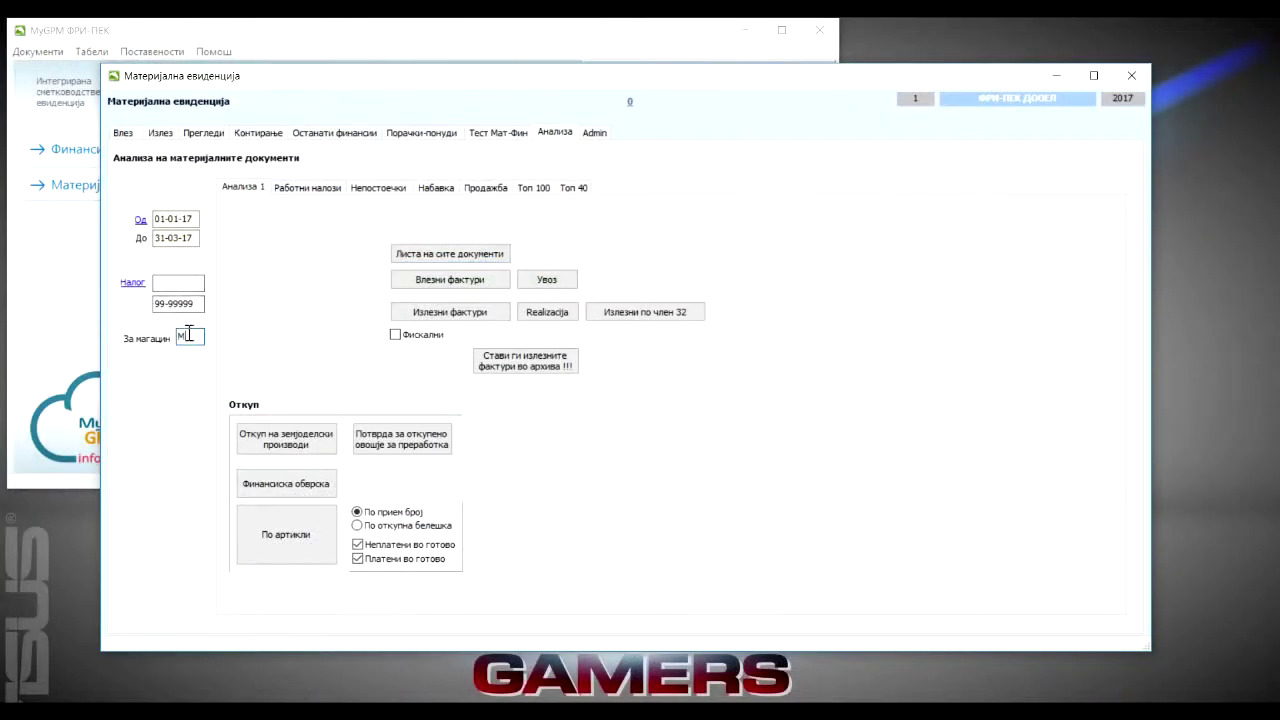
left_click(426, 255)
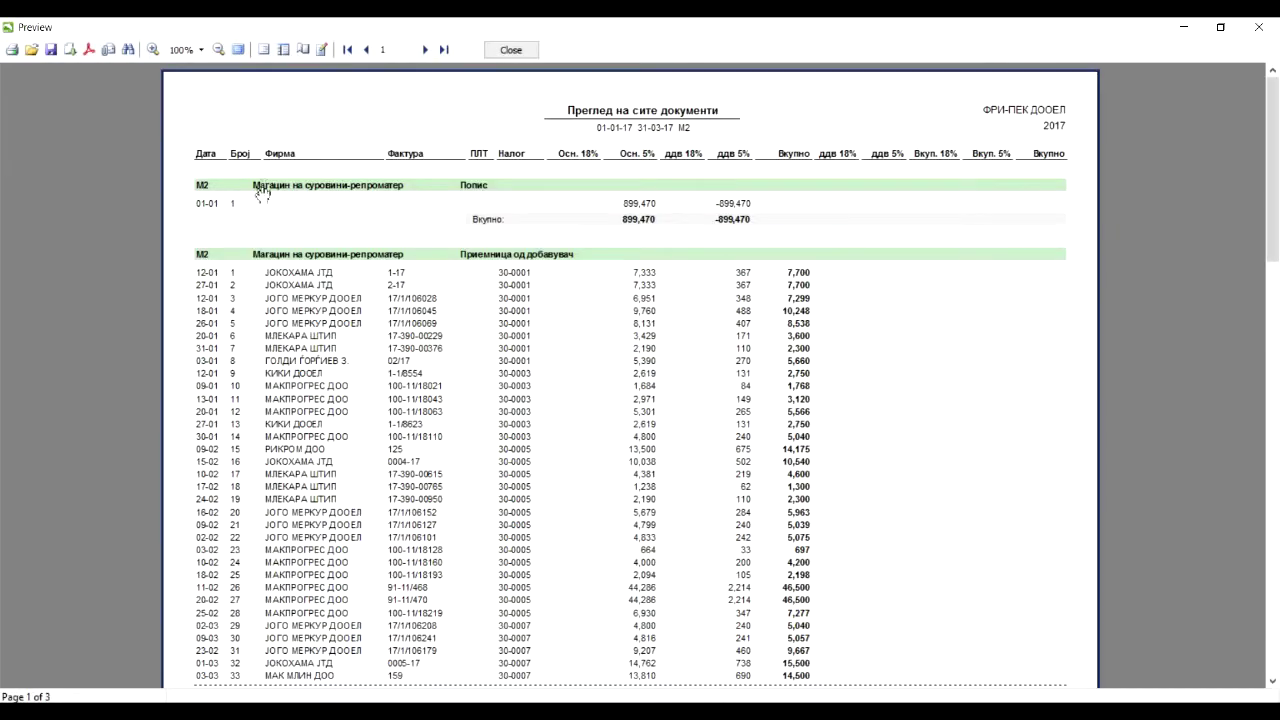
left_click(511, 49)
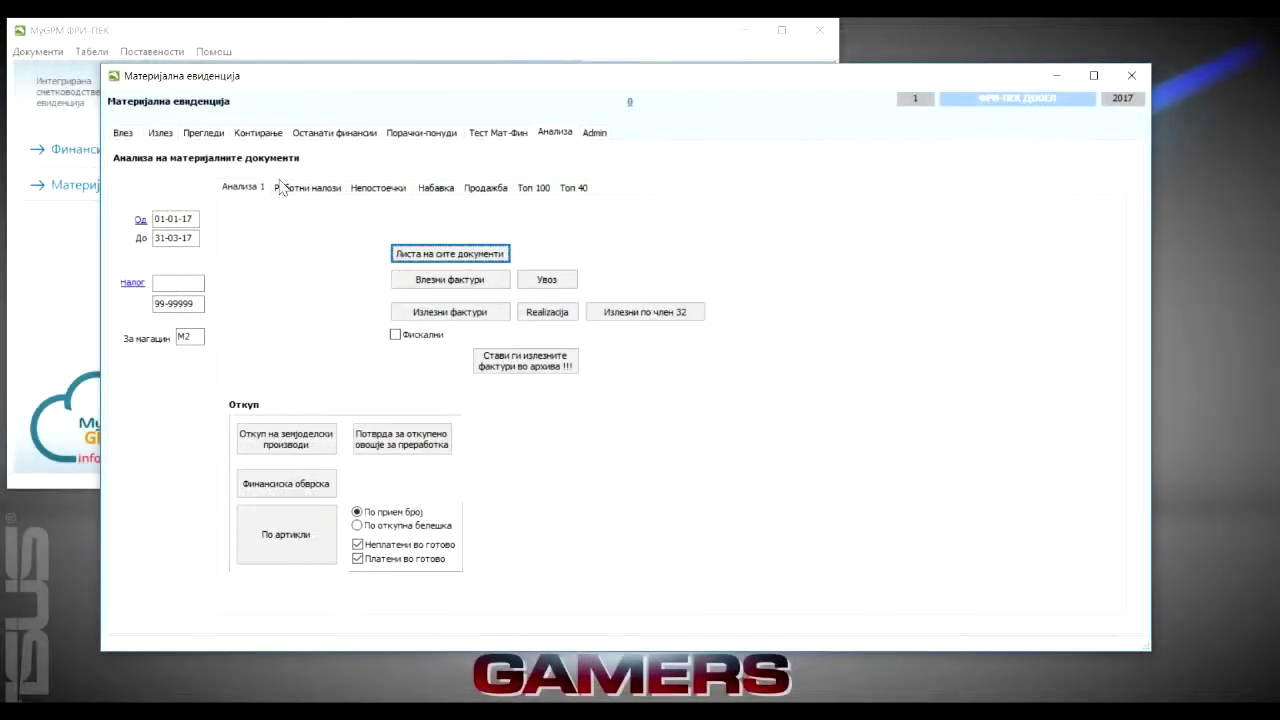
Step: Clear the warehouse filter, set the end date to 31-12-17, and preview the incoming invoices (Влезни фактури) report before closing it
left_click(192, 338)
key("BackSpace")
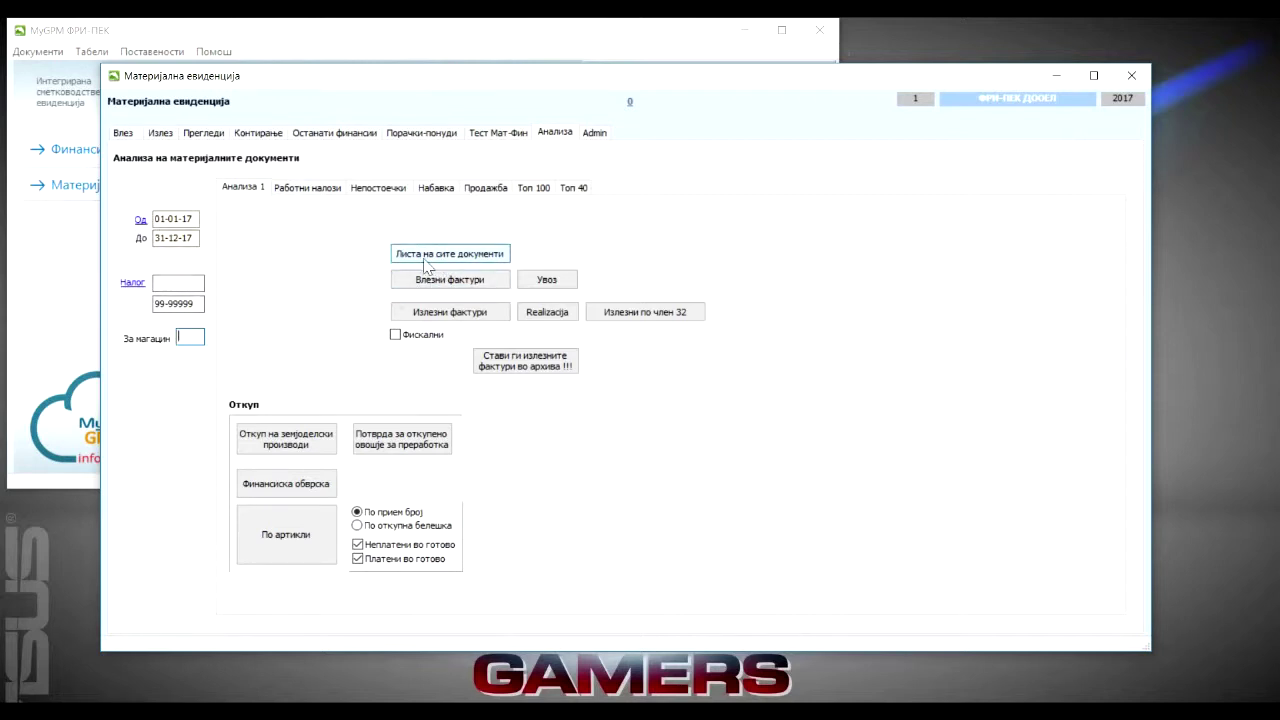
left_click(432, 284)
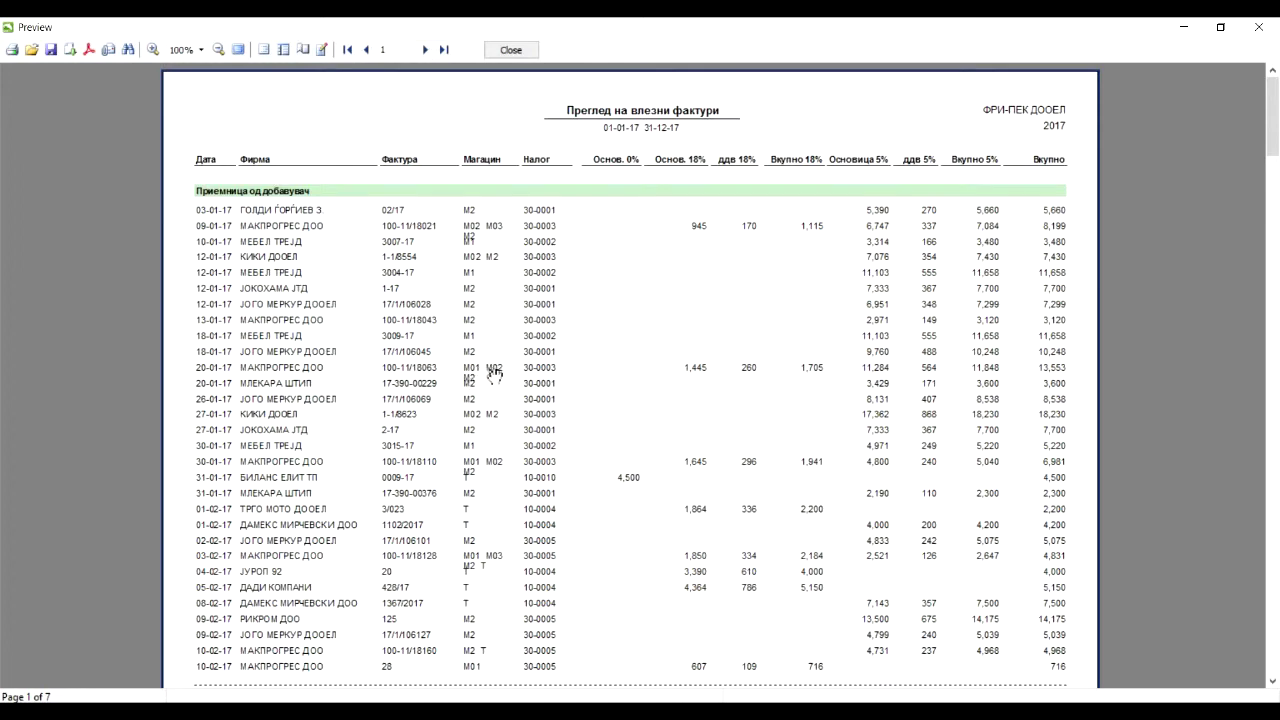
left_click(511, 49)
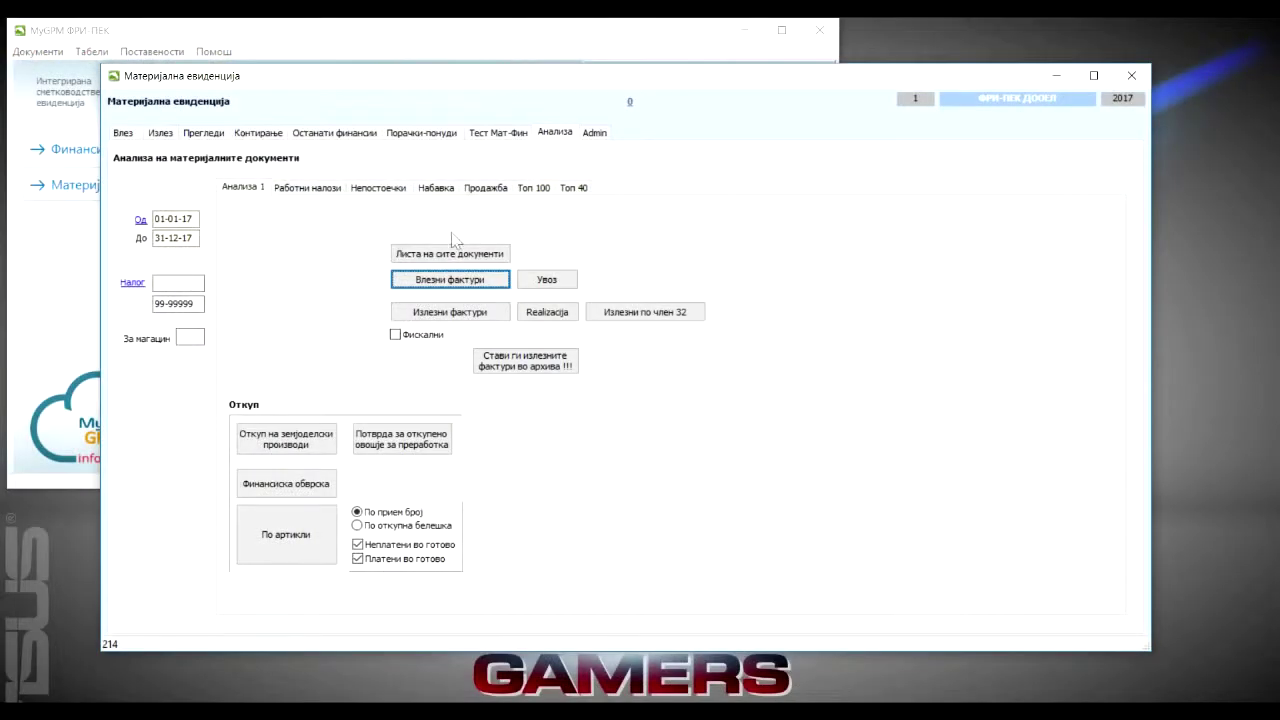
Step: Preview the outgoing invoices (Излезни фактури) report through to its last page and the outgoing invoices under article 32, closing each preview
left_click(458, 314)
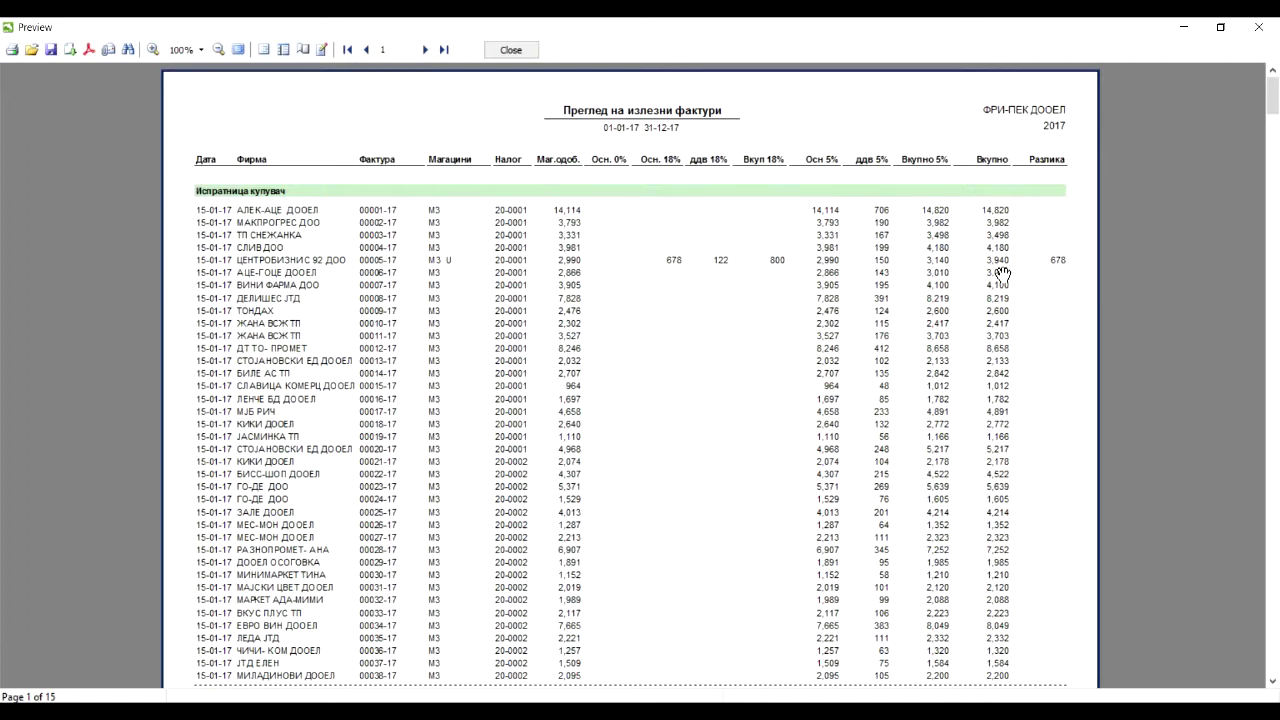
scroll(1012, 352, "down", 10)
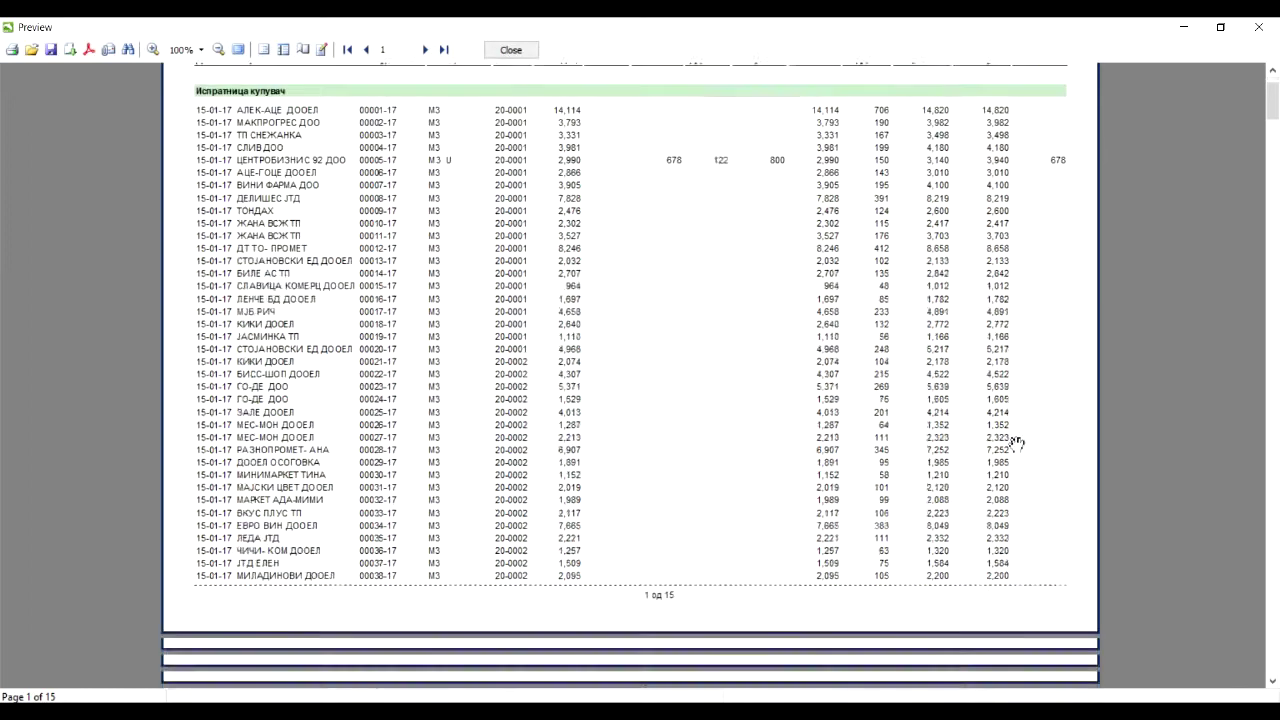
left_click_drag(1272, 158, 1269, 657)
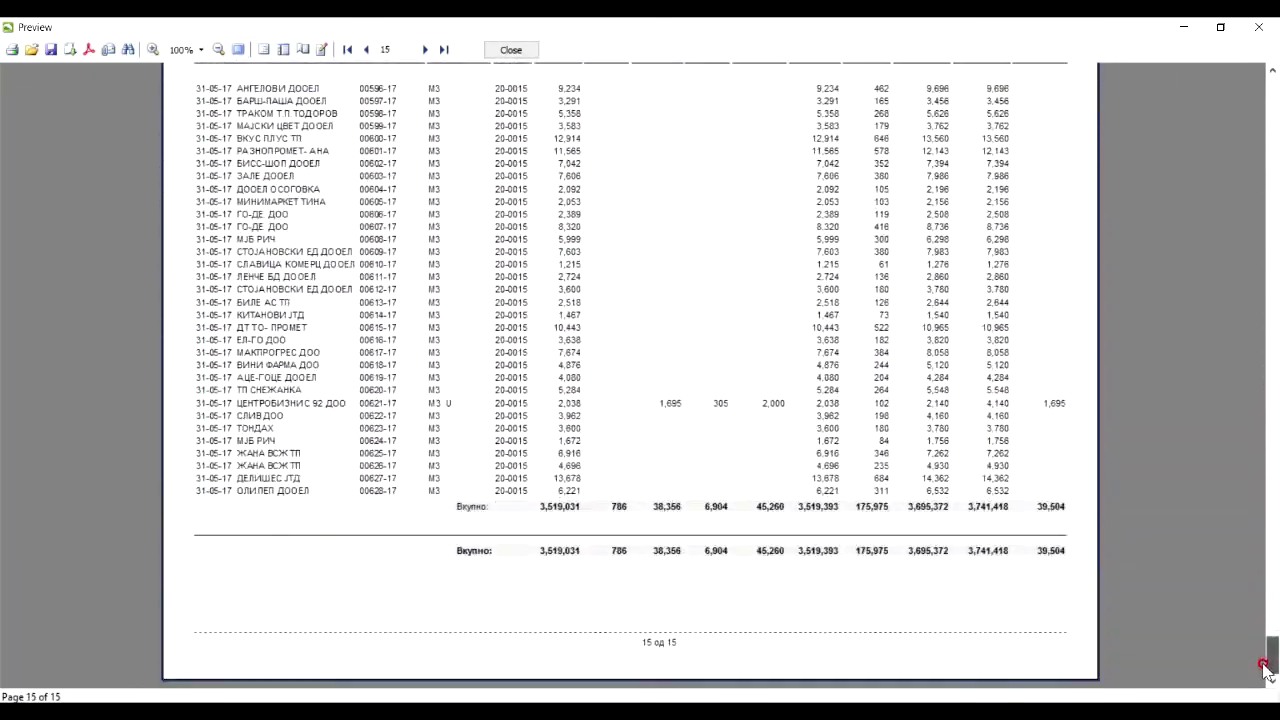
left_click(509, 50)
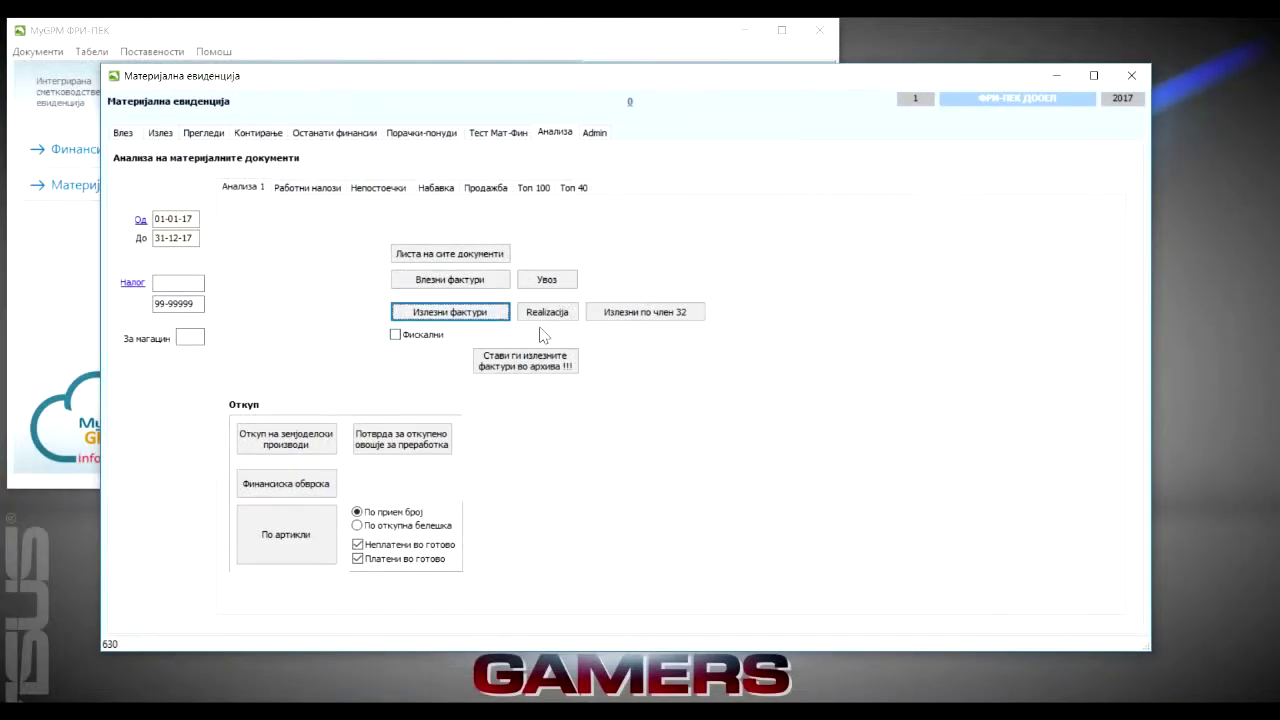
left_click(638, 314)
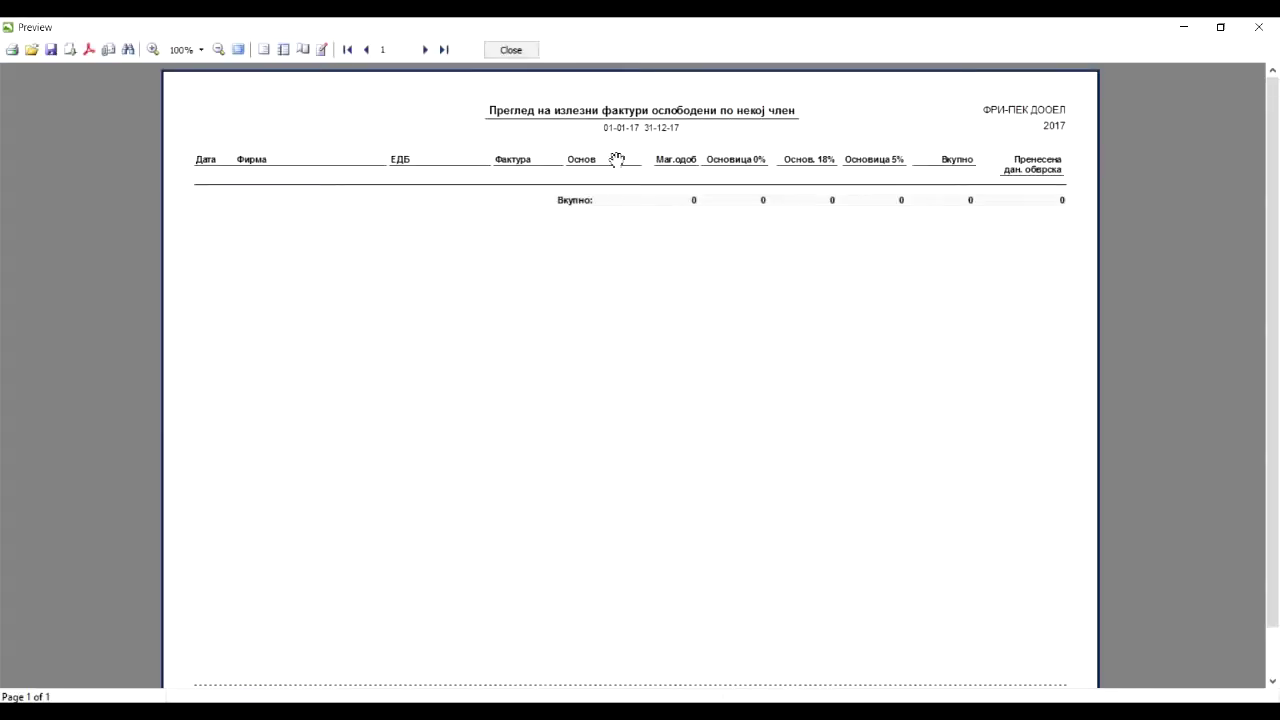
left_click(511, 50)
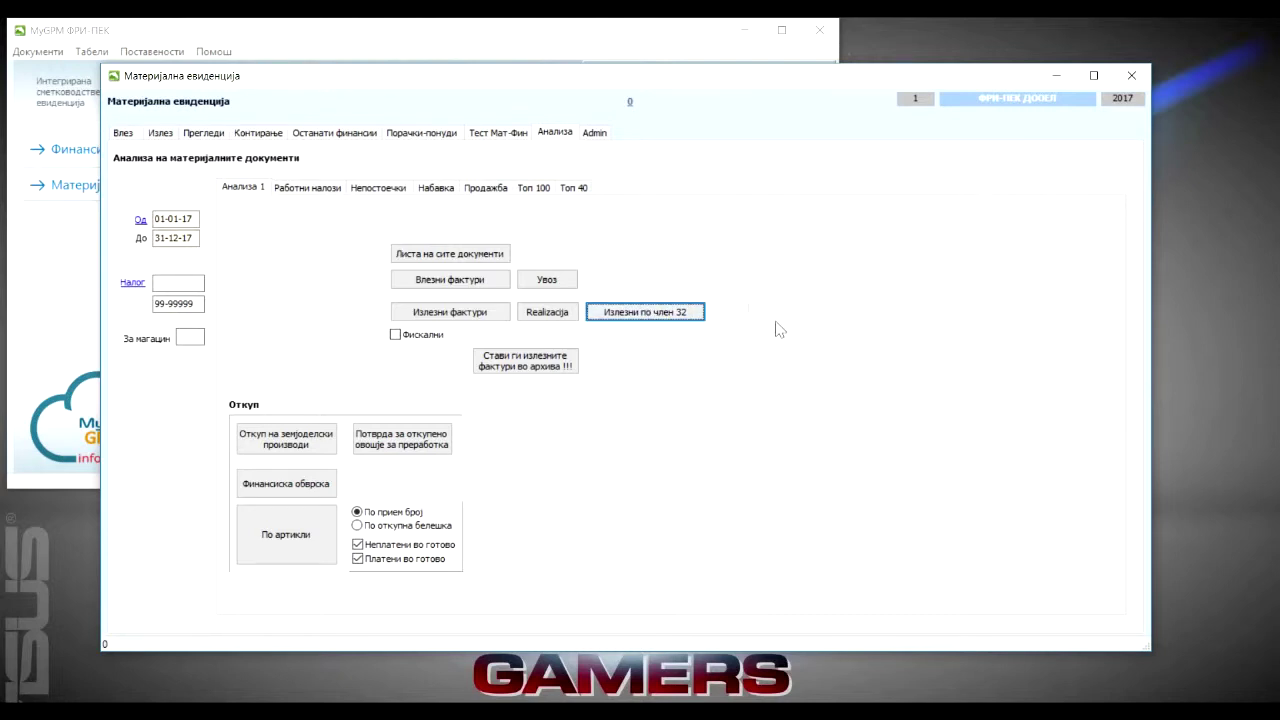
Step: Load the work orders (Работни налози) list and examine the production receipts and requisitions for orders 02-17, 01-17 and 03-17
left_click(300, 190)
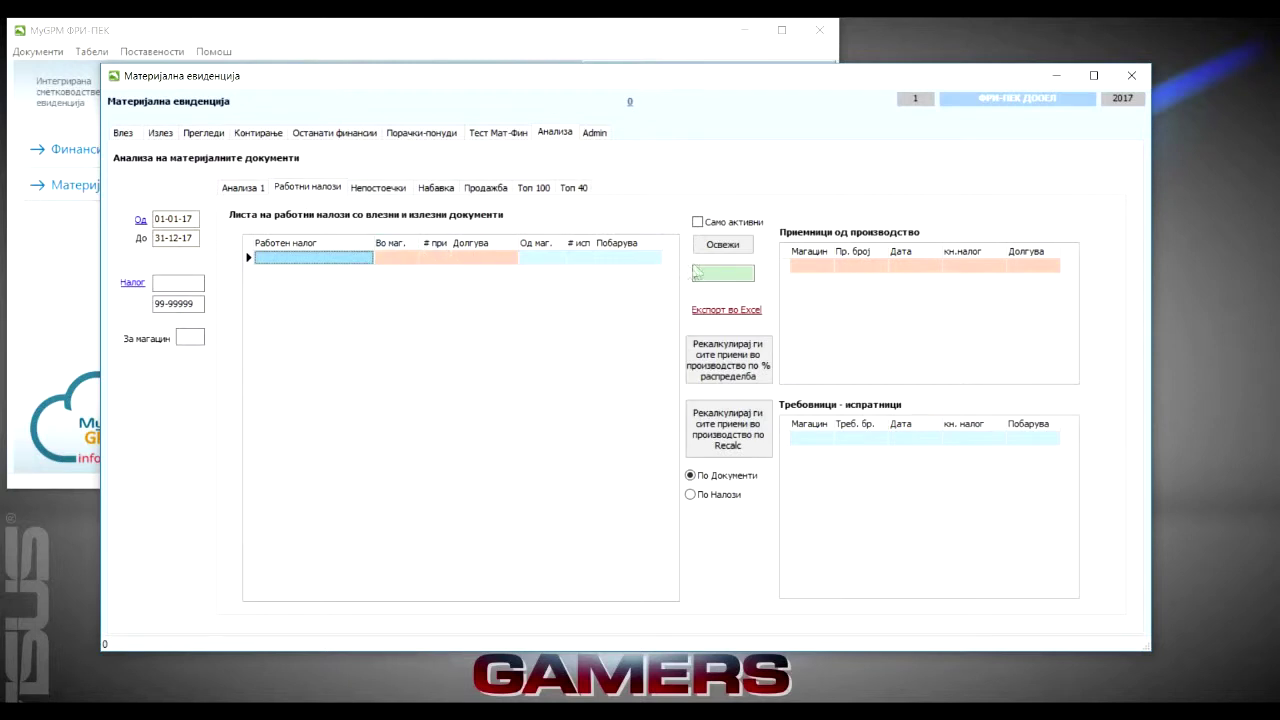
left_click(722, 250)
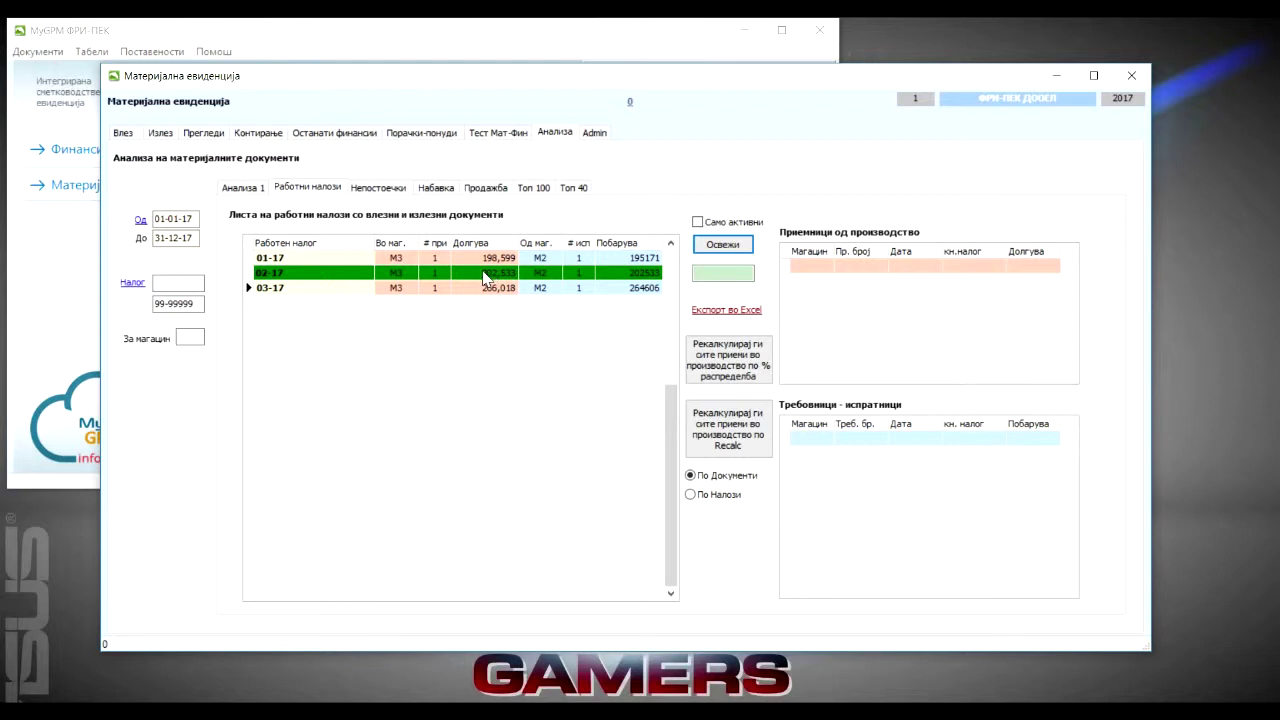
left_click(532, 281)
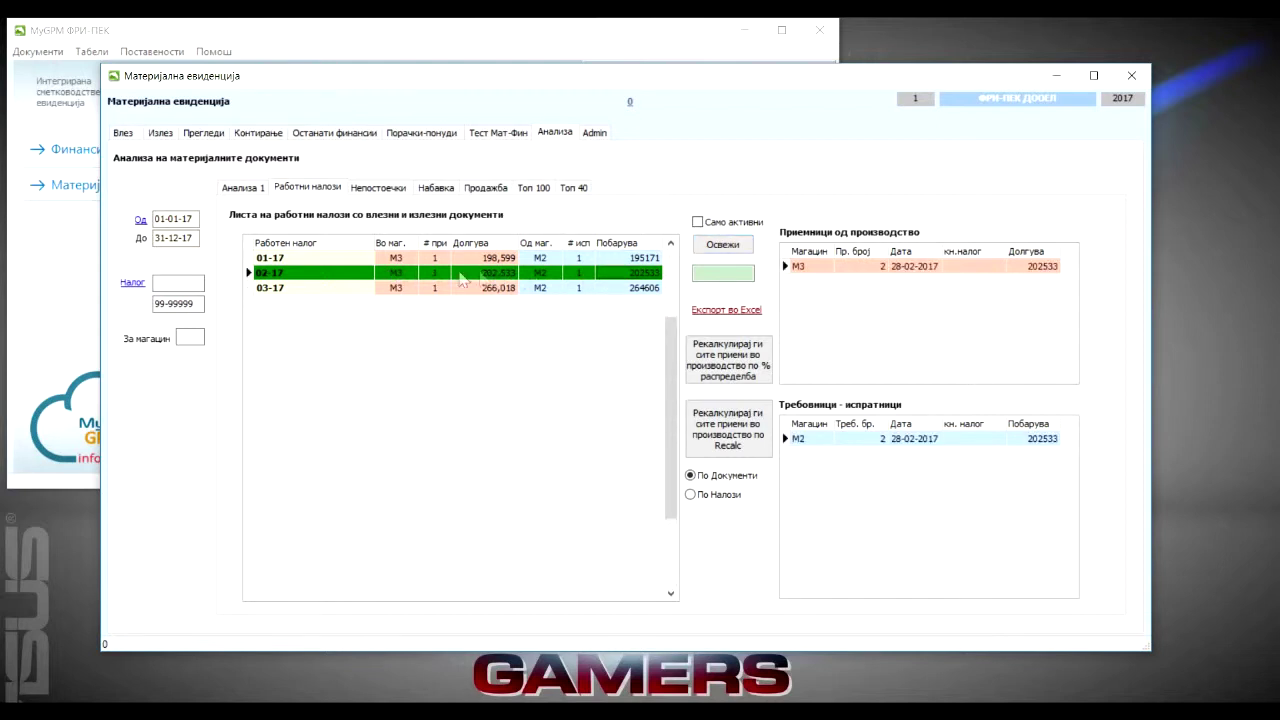
left_click(400, 258)
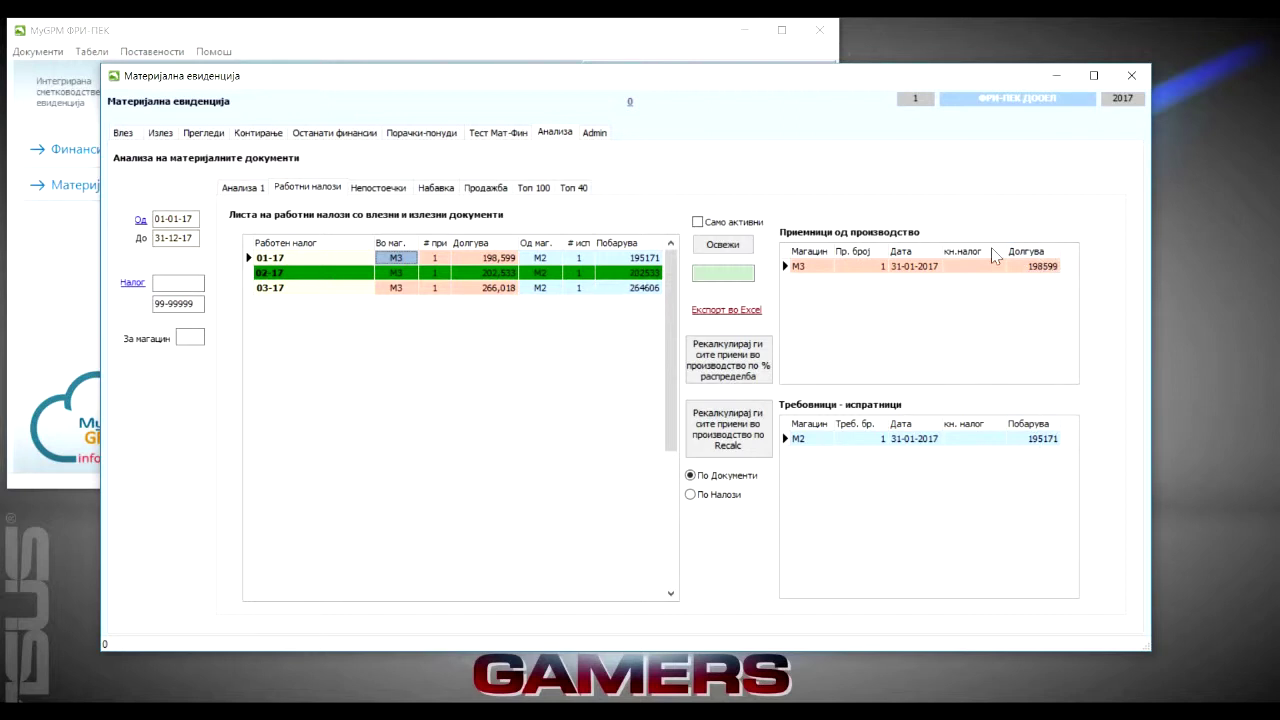
left_click(404, 287)
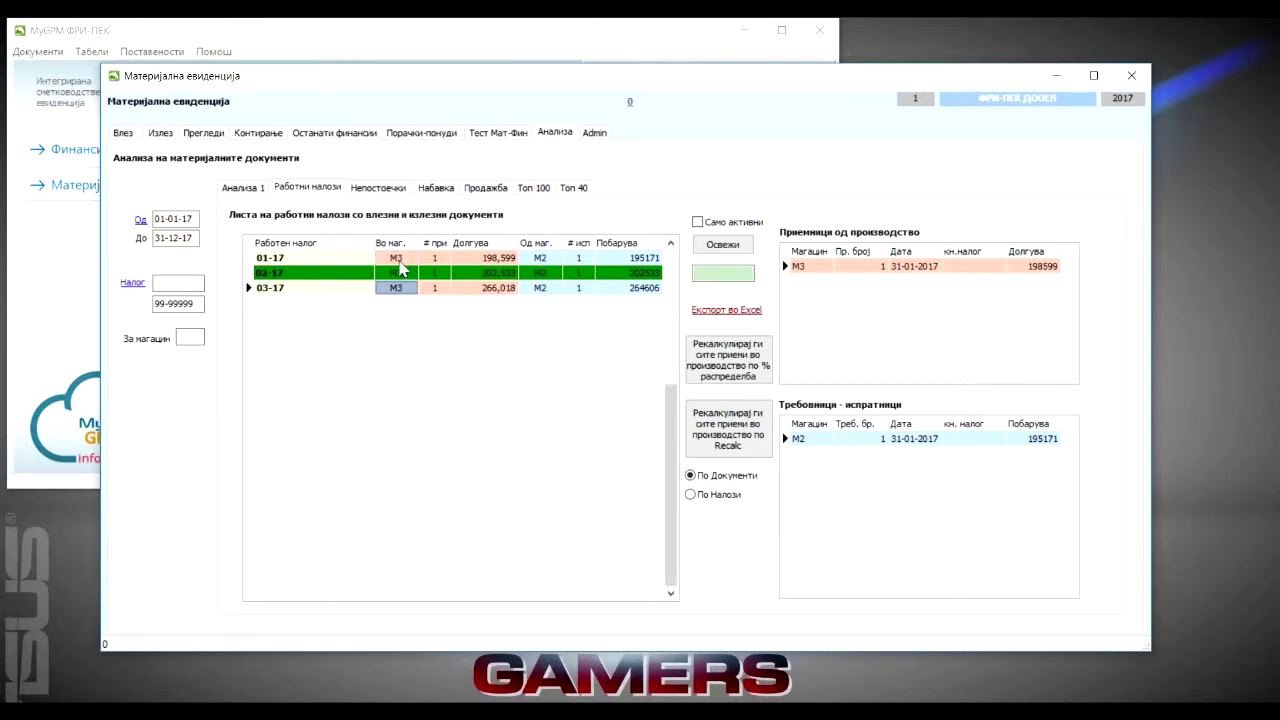
left_click(435, 289)
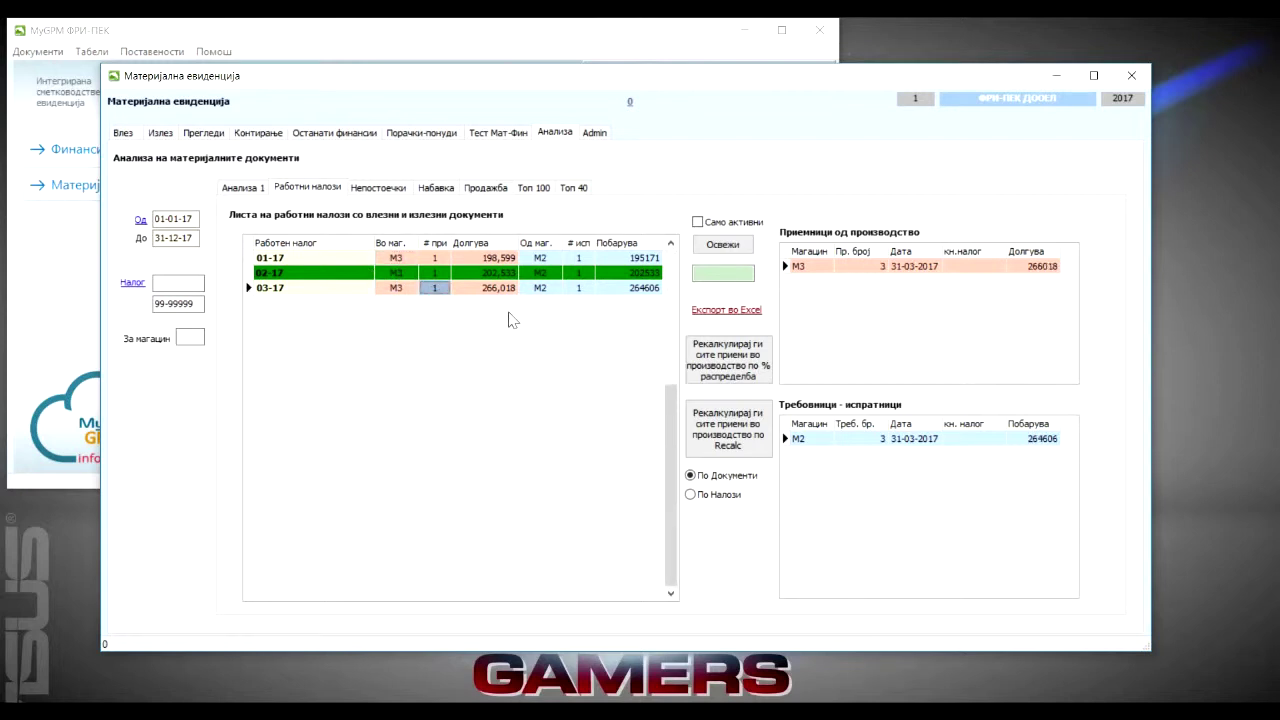
Step: Load the purchase (Набавка) analysis and examine the purchased items of several suppliers, ending with ЈОГО МЕРКУР ДООЕЛ
left_click(436, 190)
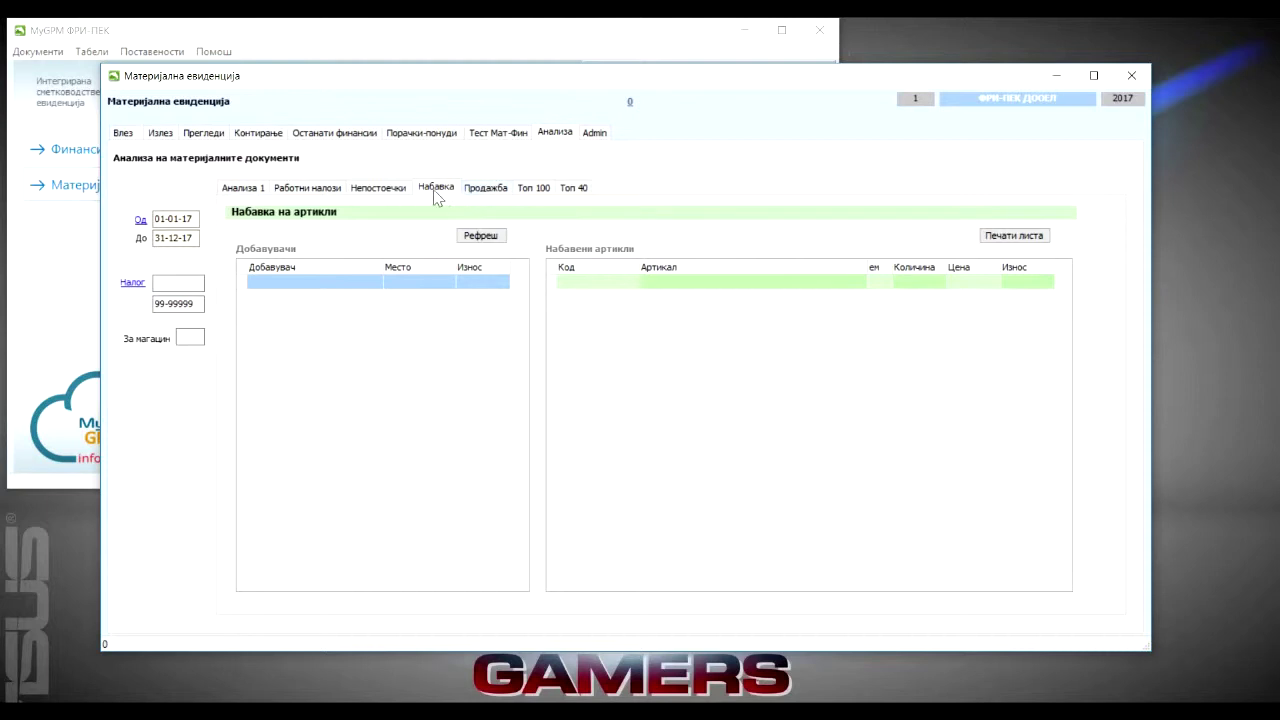
left_click(474, 237)
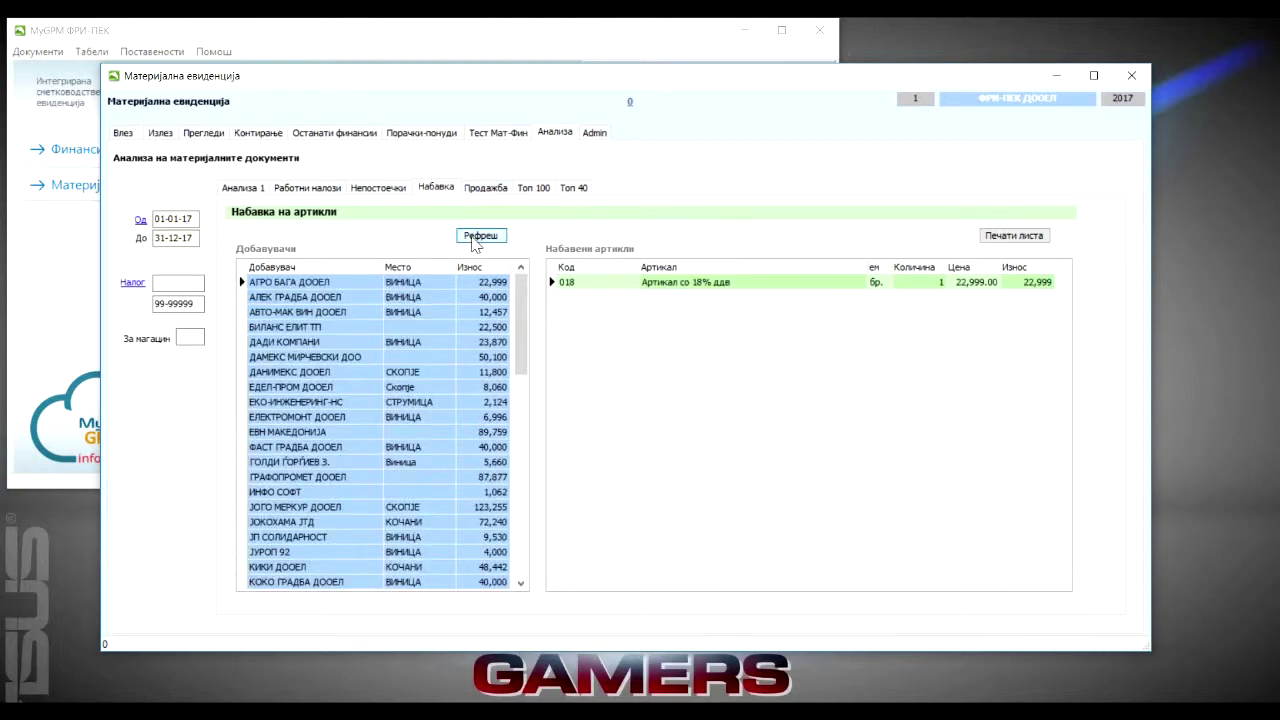
left_click(300, 296)
left_click(300, 284)
left_click(302, 312)
left_click(304, 343)
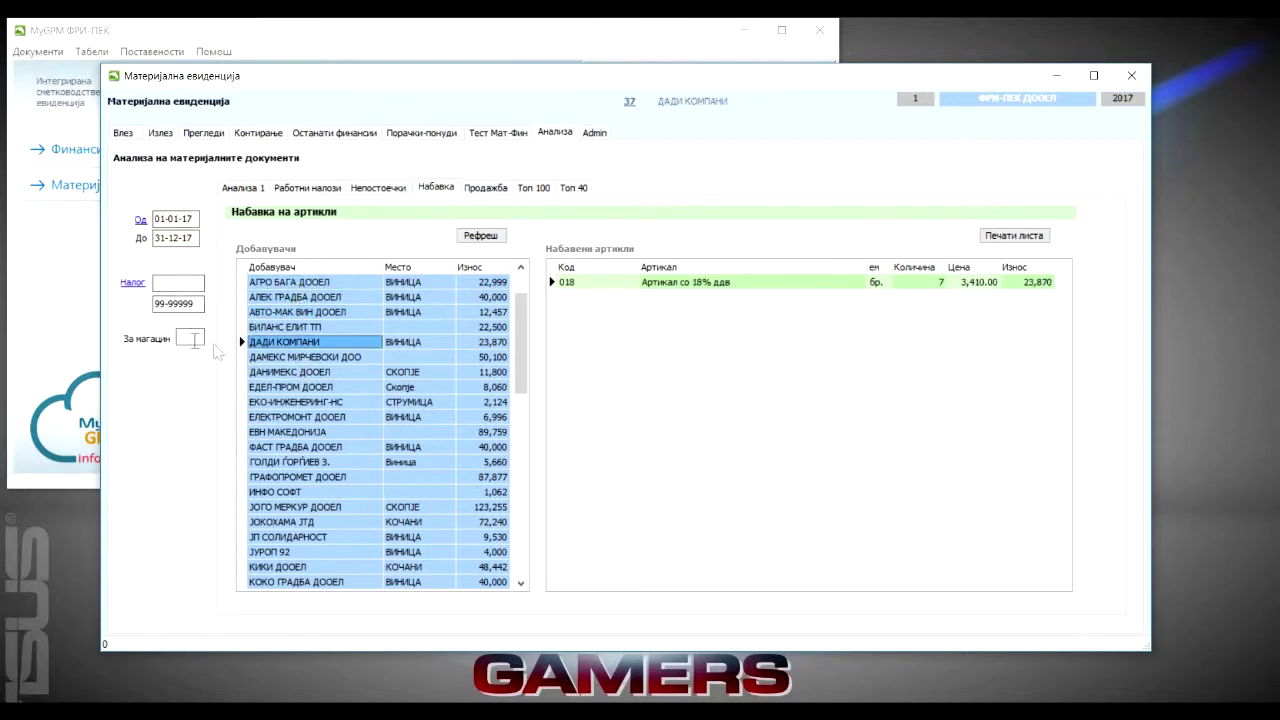
left_click(293, 357)
left_click(295, 387)
left_click(298, 416)
left_click(302, 461)
left_click(305, 522)
left_click(307, 507)
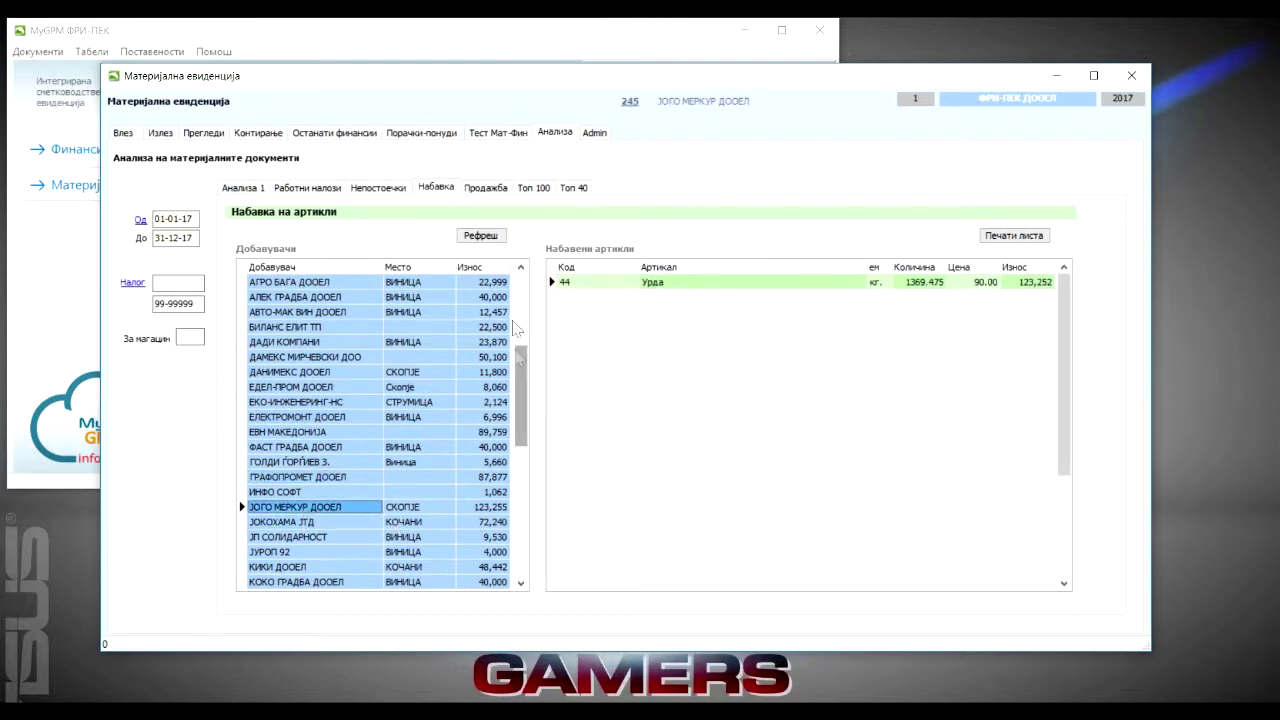
Step: Examine the purchased items of further suppliers, including ЕДЕЛ-ПРОМ ДООЕЛ, ЕВН МАКЕДОНИЈА and ЈУРОП 92
left_click(280, 312)
left_click(282, 342)
left_click(283, 388)
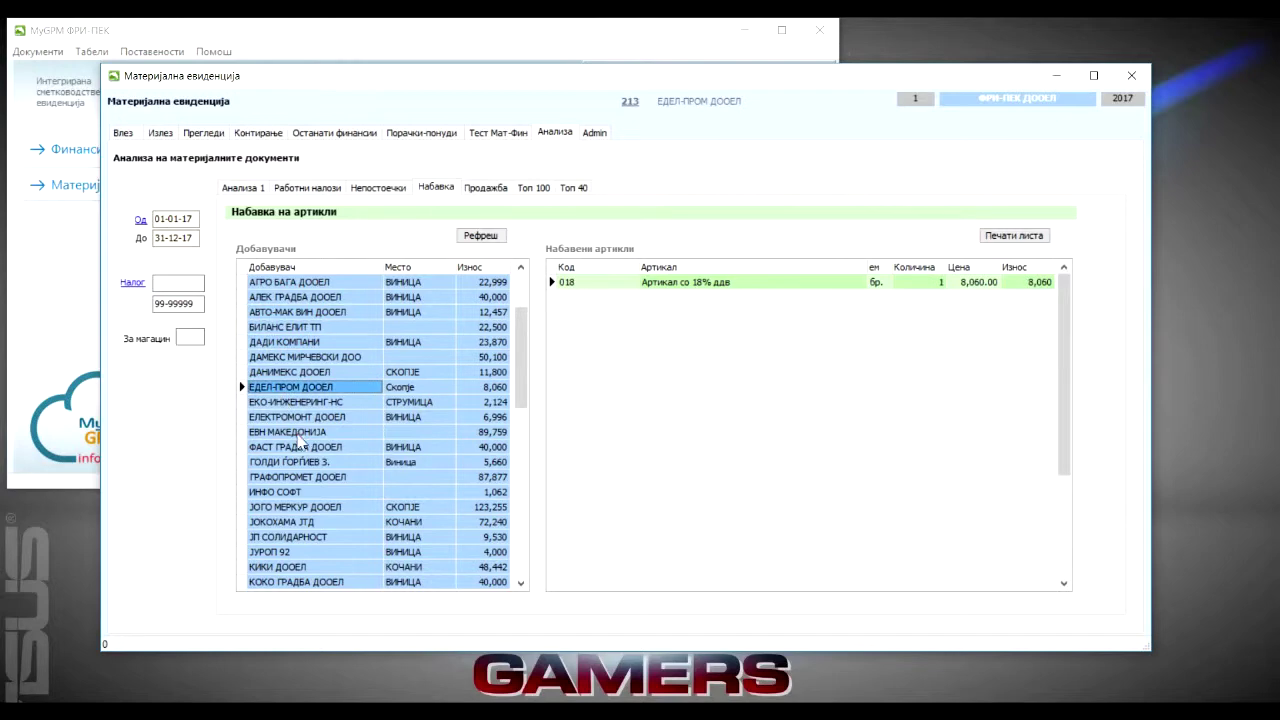
left_click(300, 432)
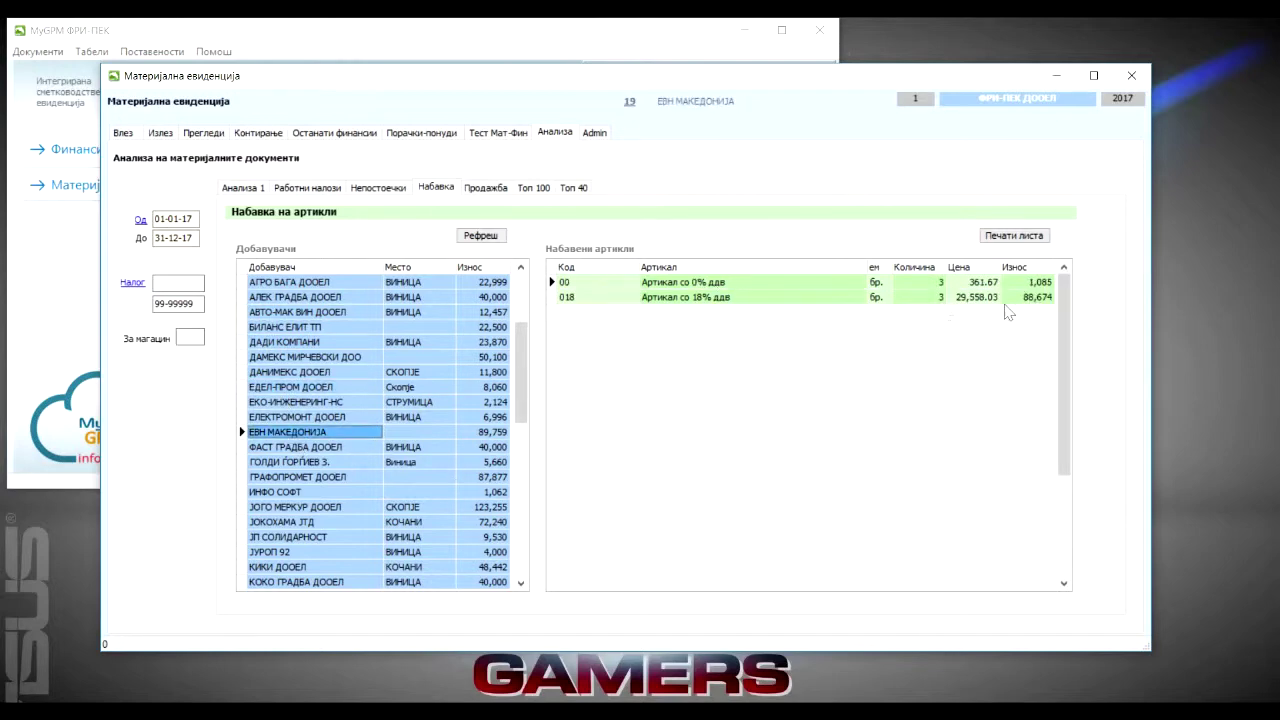
left_click(341, 554)
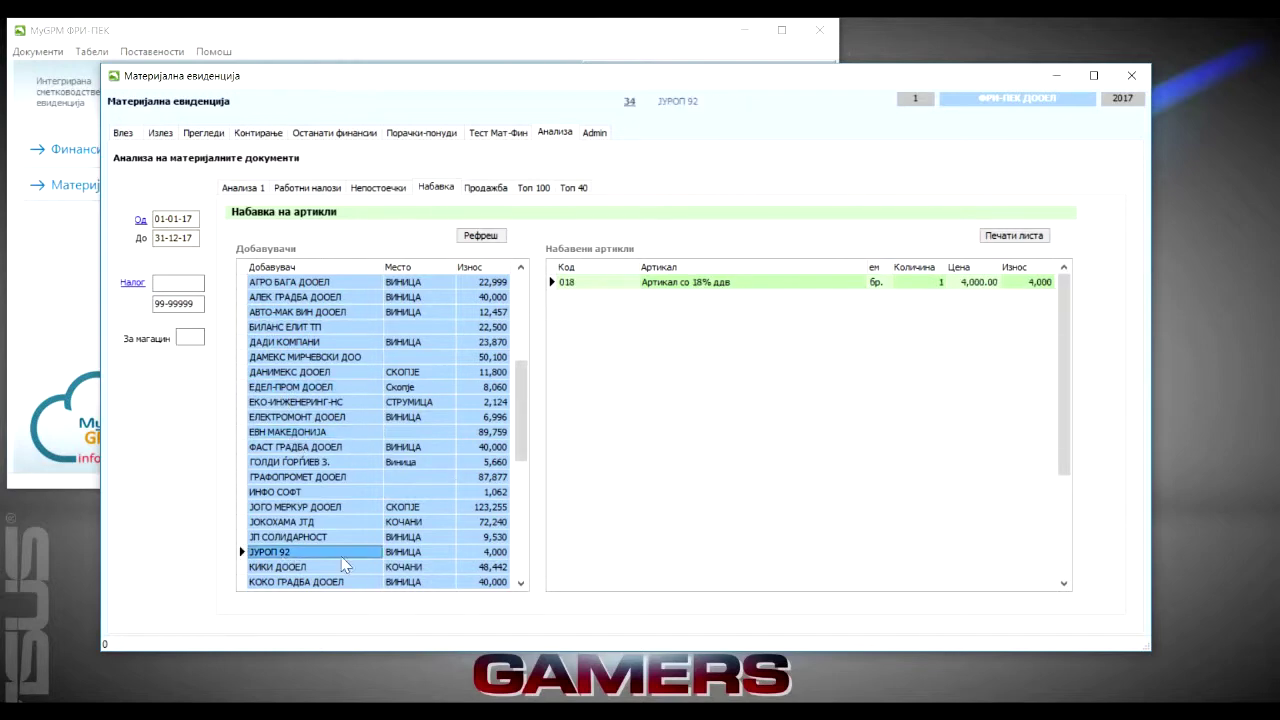
Step: Examine the purchased items of suppliers further down the list, ending with ПРАЗНИК ЈУНИОР ДООЕЛ
left_click(520, 567)
left_click(520, 567)
left_click(283, 507)
left_click(290, 464)
left_click(303, 402)
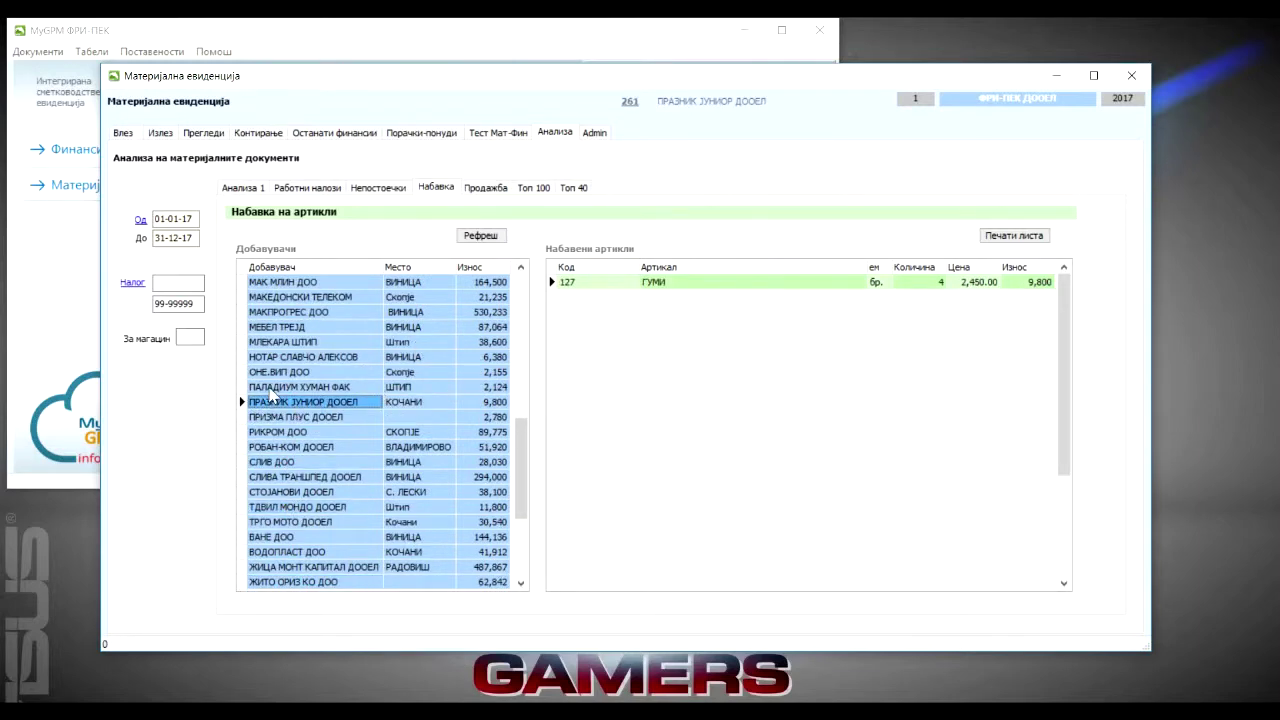
left_click(269, 389)
left_click(276, 402)
Step: Load the sales (Продажба) analysis and examine the sold items of several customers, including БО-СА ПРОМ ДООЕЛ, ЧИЧИ-КОМ ДООЕЛ and ДАДИ КОМПАНИ
left_click(484, 188)
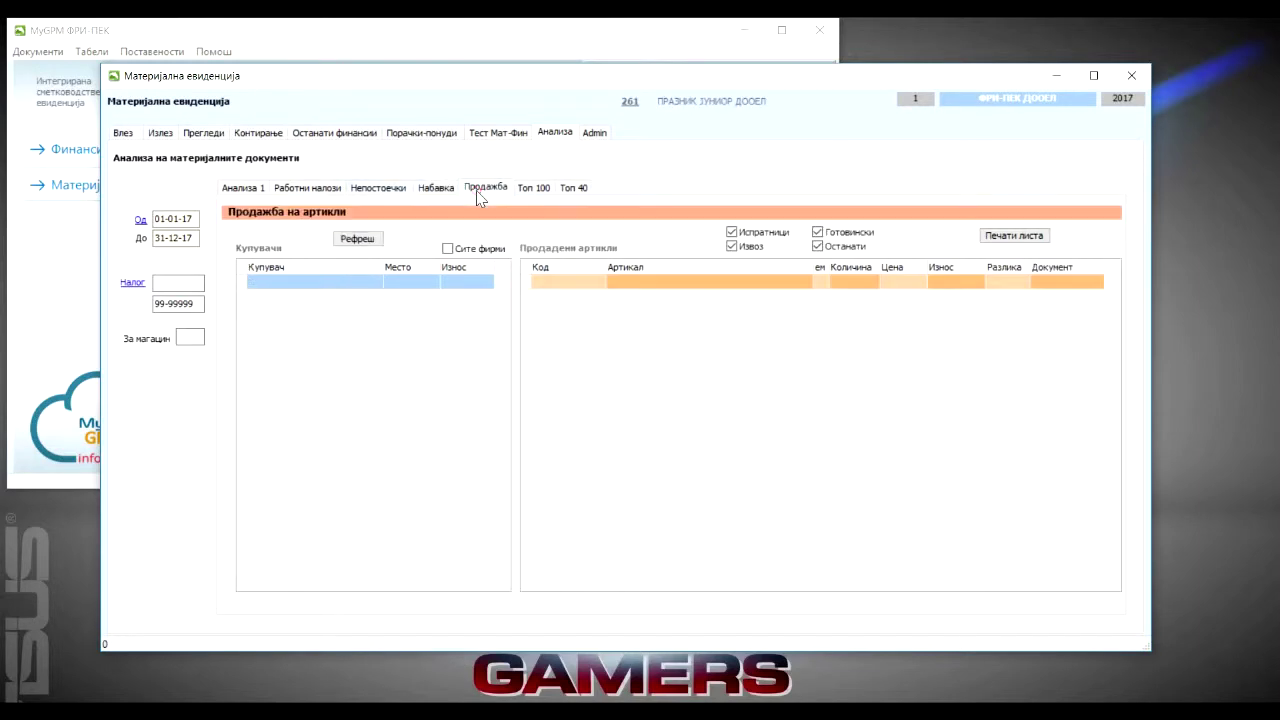
left_click(365, 240)
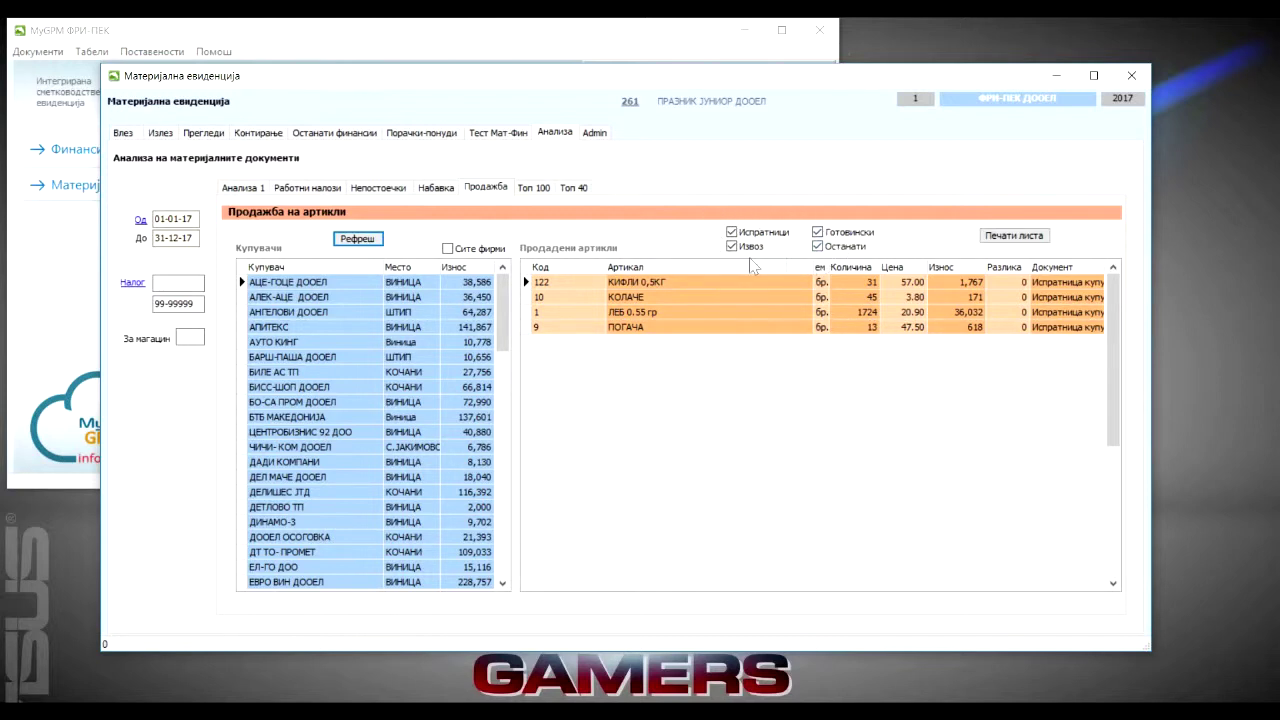
left_click(310, 372)
left_click(308, 402)
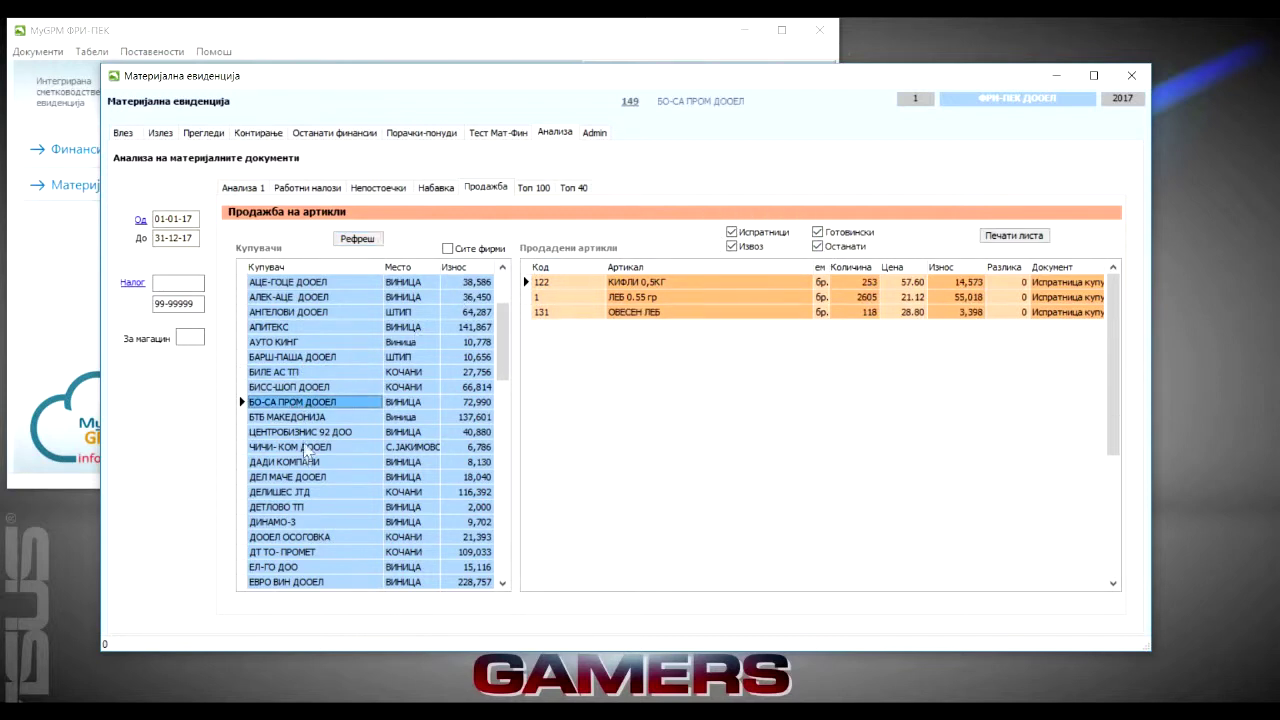
left_click(305, 462)
left_click(305, 492)
left_click(293, 448)
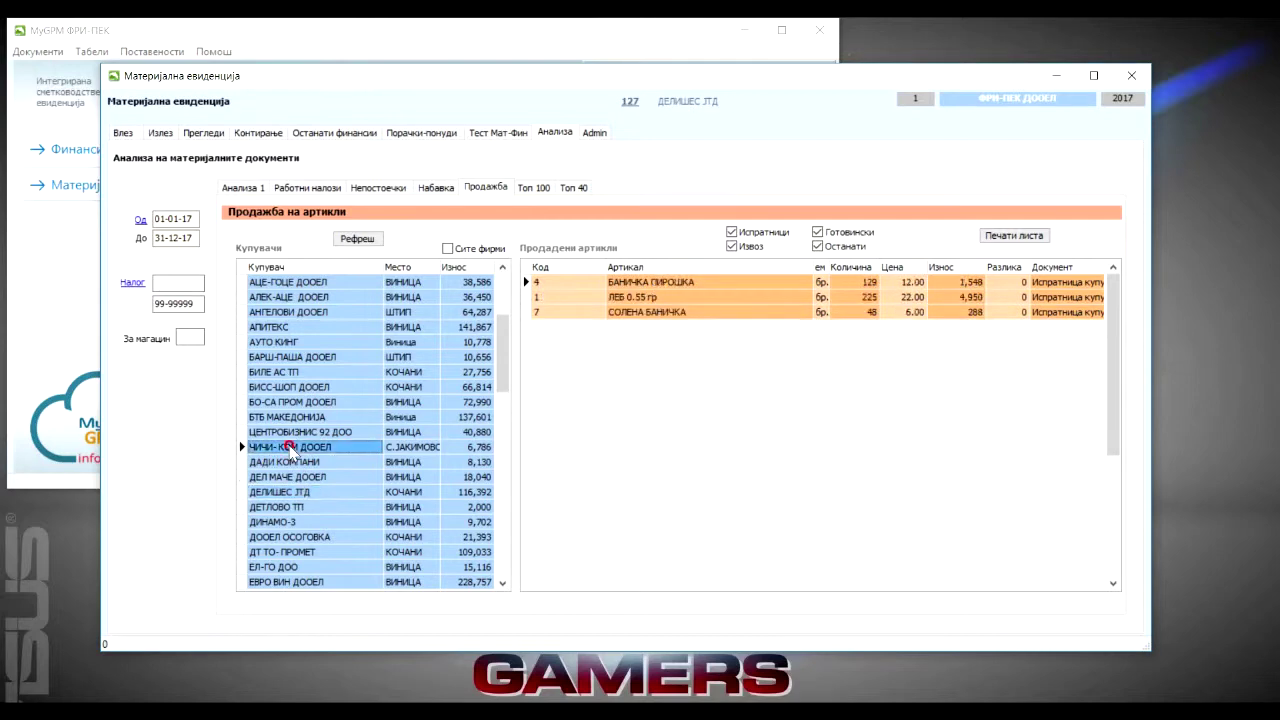
left_click(279, 300)
left_click(292, 462)
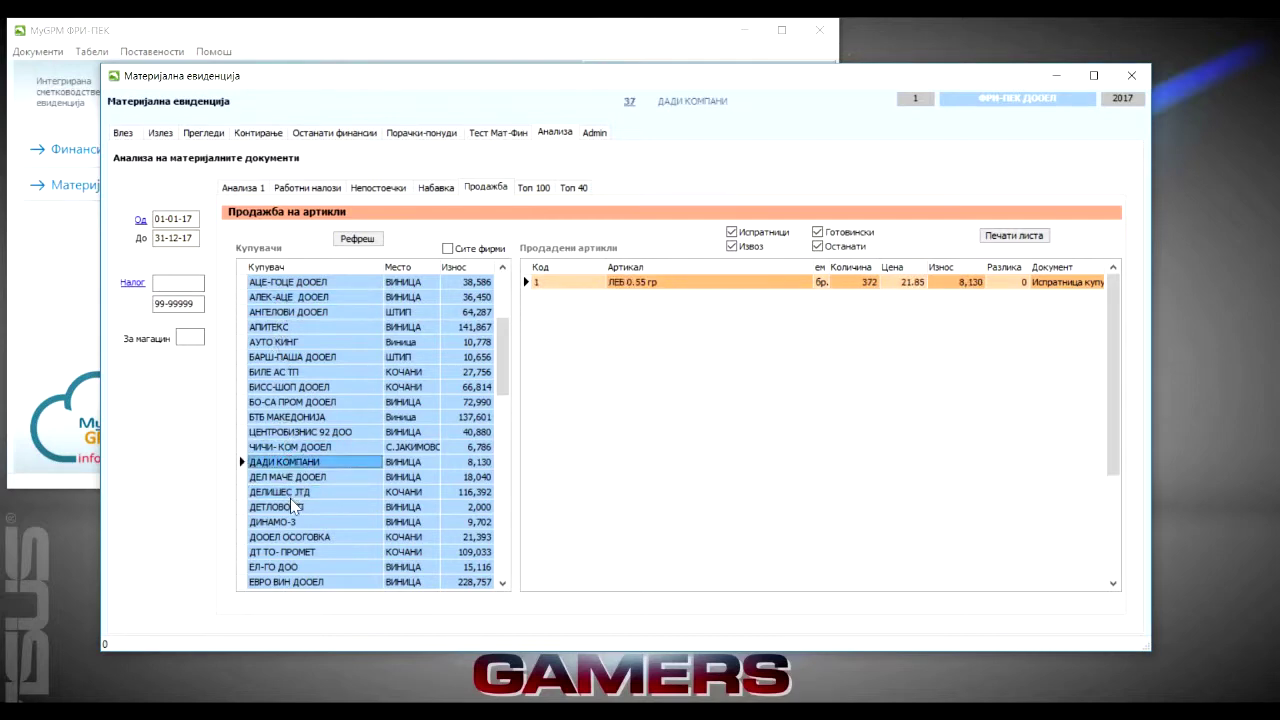
Step: Preview the printable list of articles sold to ДЕЛИШЕС ЈТД and close the preview
left_click(292, 493)
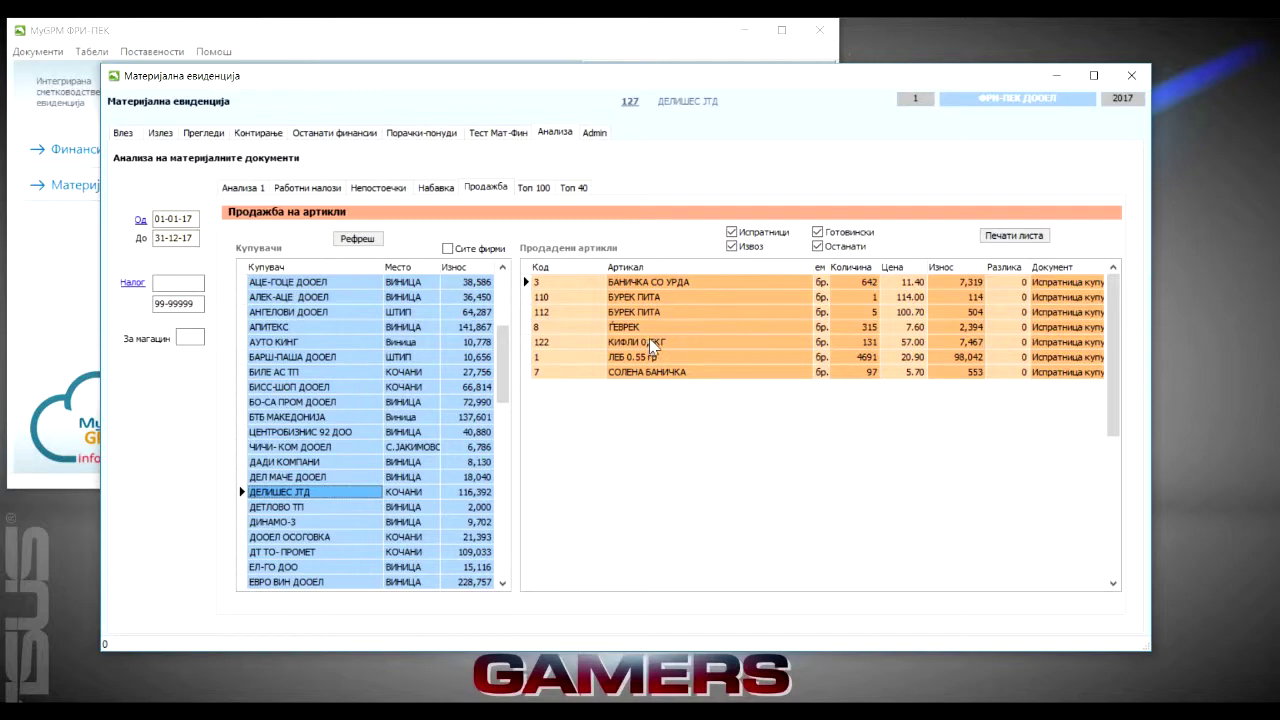
left_click(996, 240)
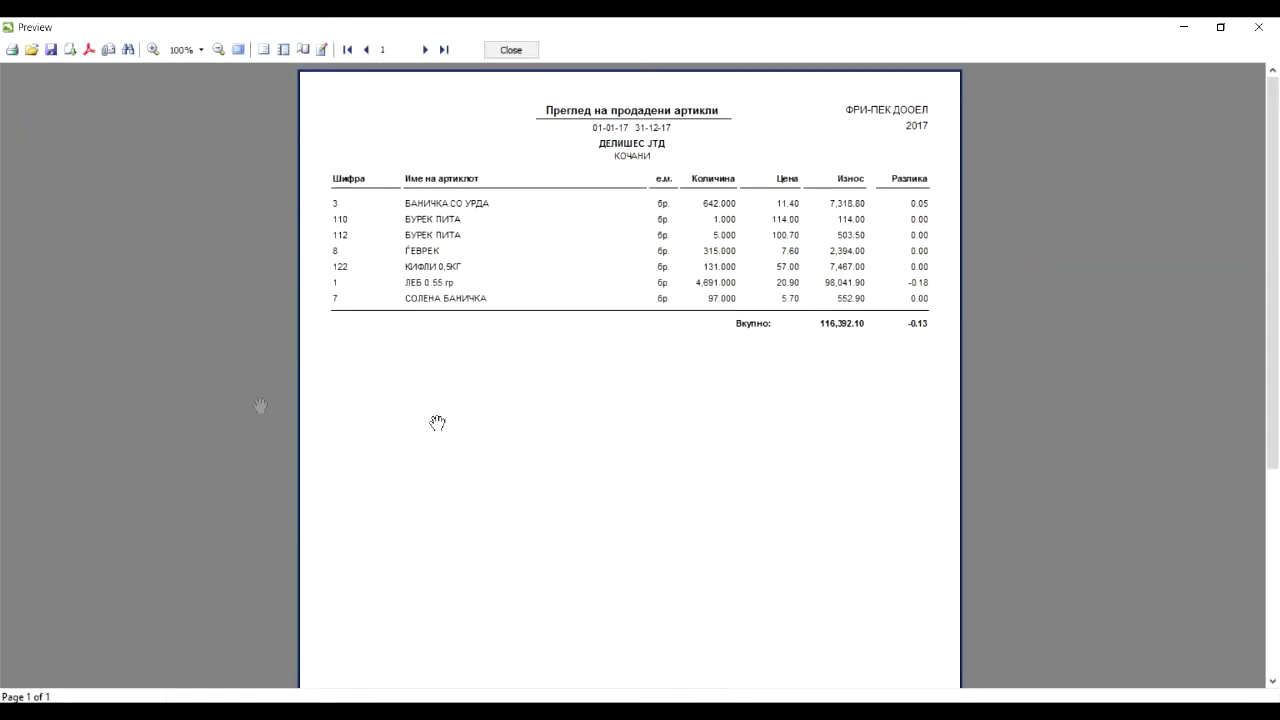
left_click(515, 50)
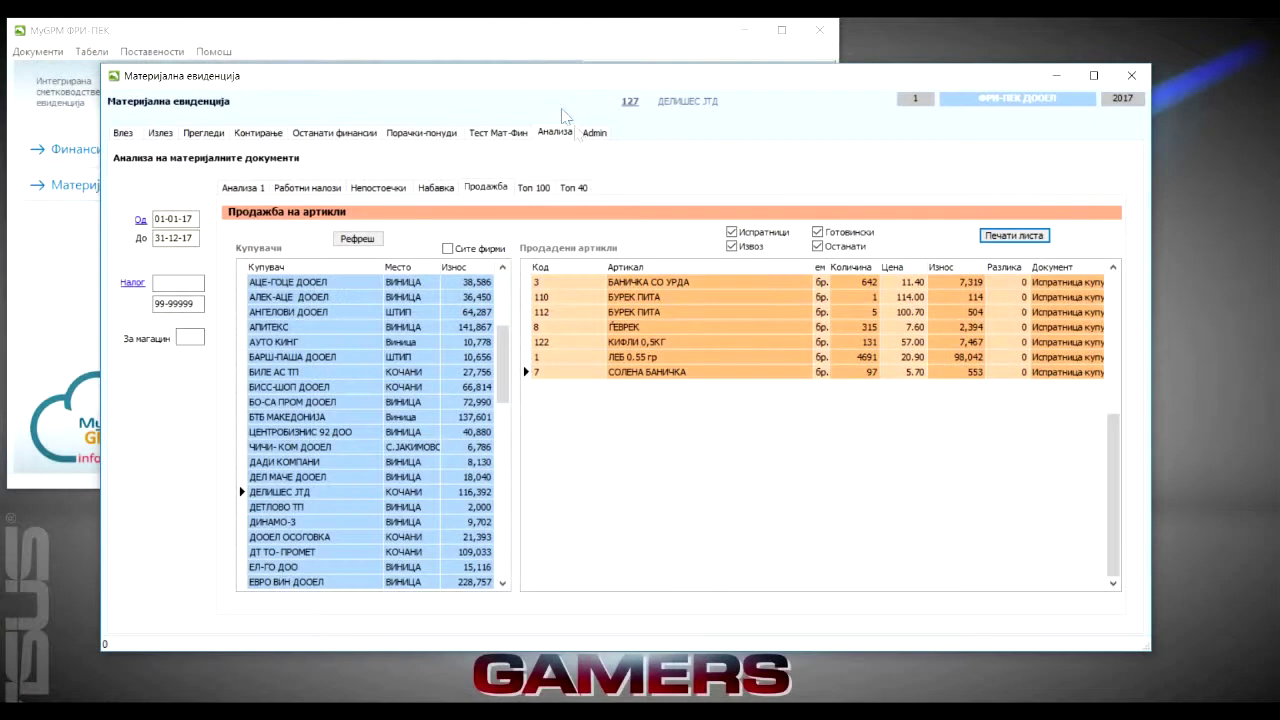
Step: Copy the table of articles sold to ДЕЛИШЕС ЈТД into a new Excel workbook at cell D5, and close the workbook
left_click(728, 329)
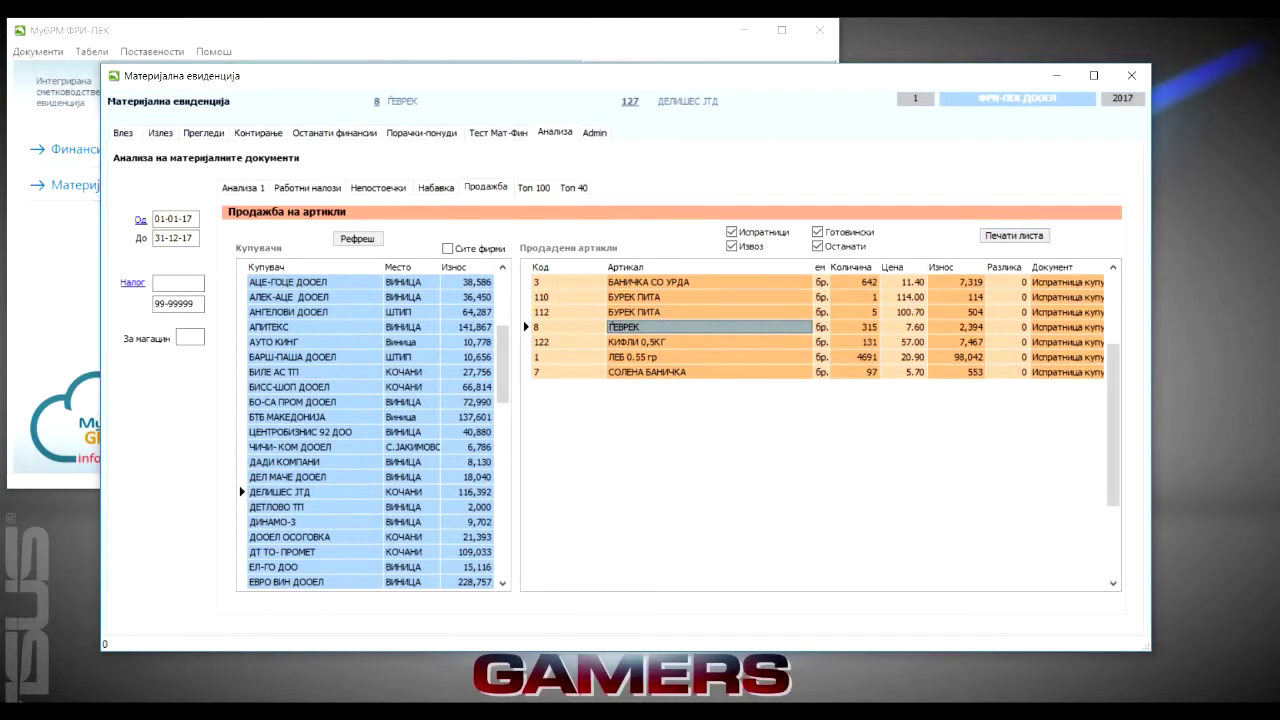
key("super")
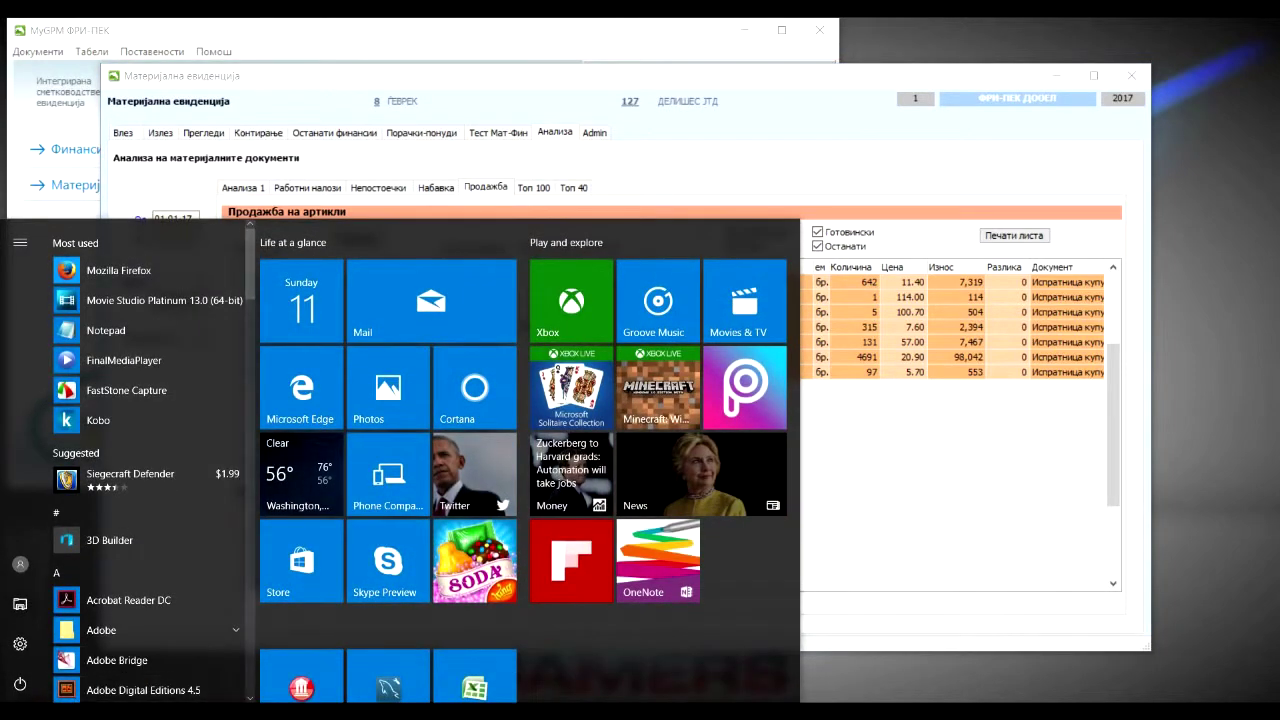
type("exc")
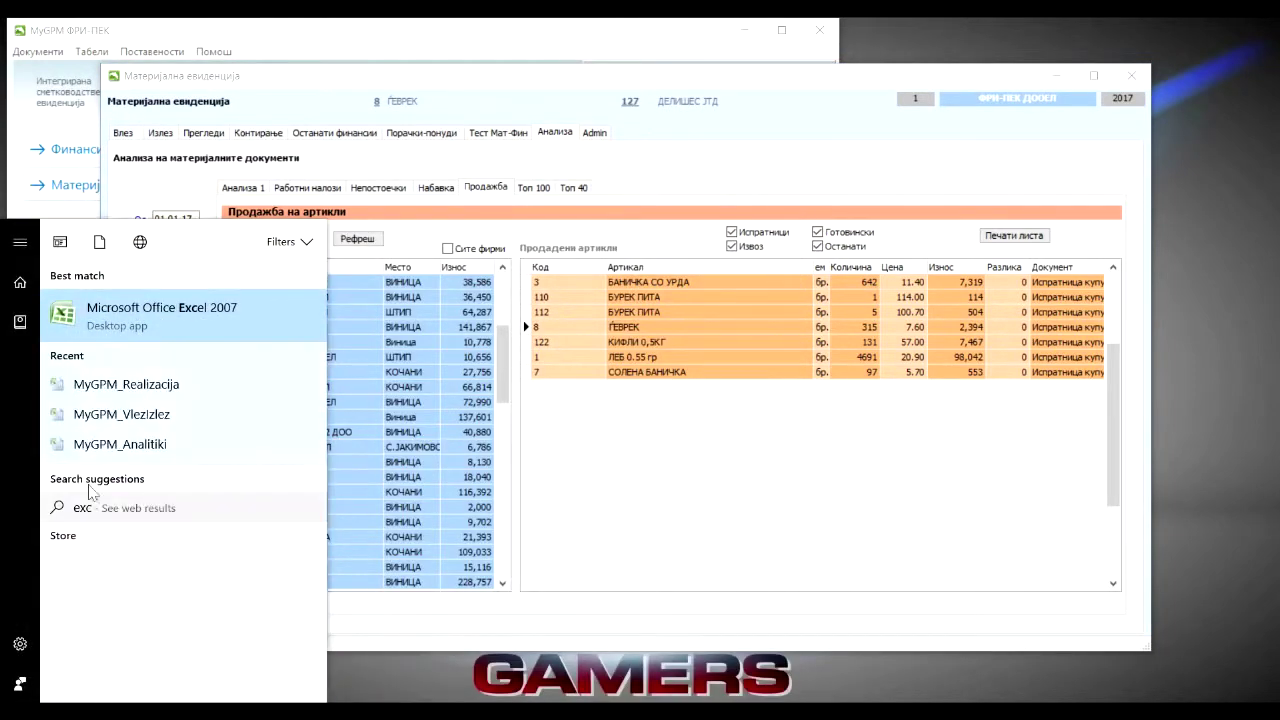
left_click(102, 313)
left_click(302, 273)
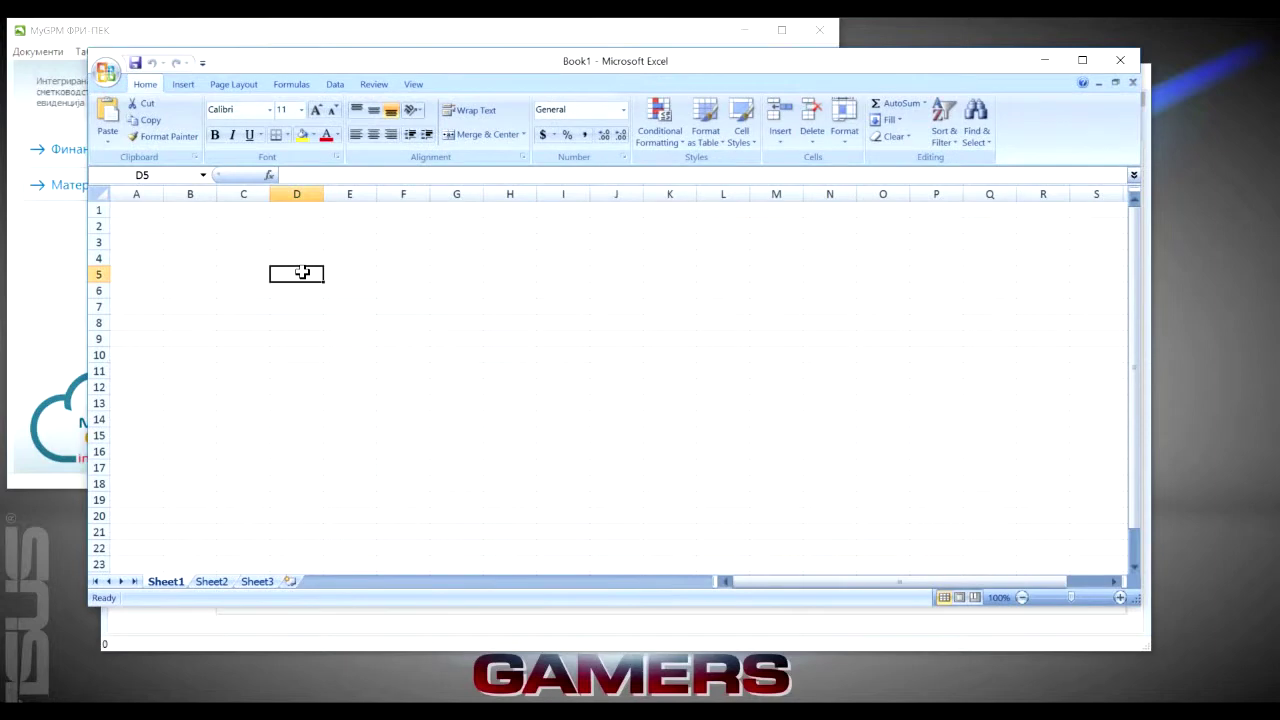
key("ctrl+v")
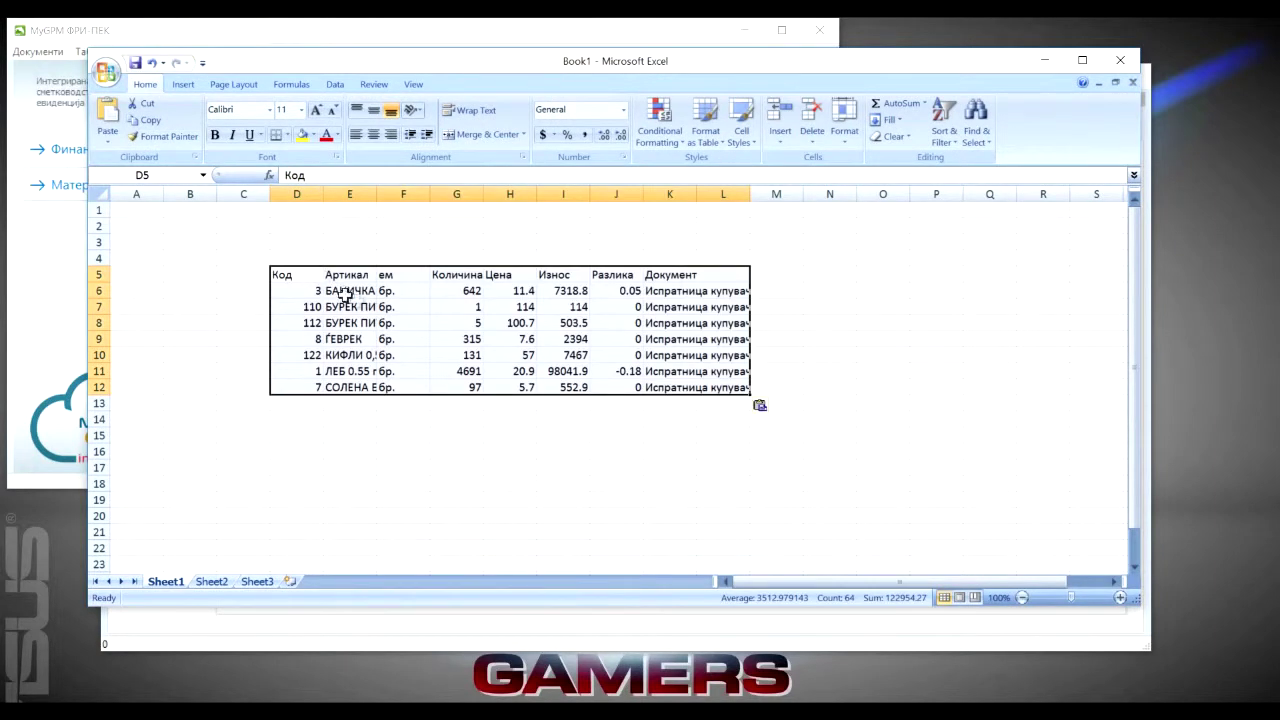
left_click(1120, 60)
left_click(648, 410)
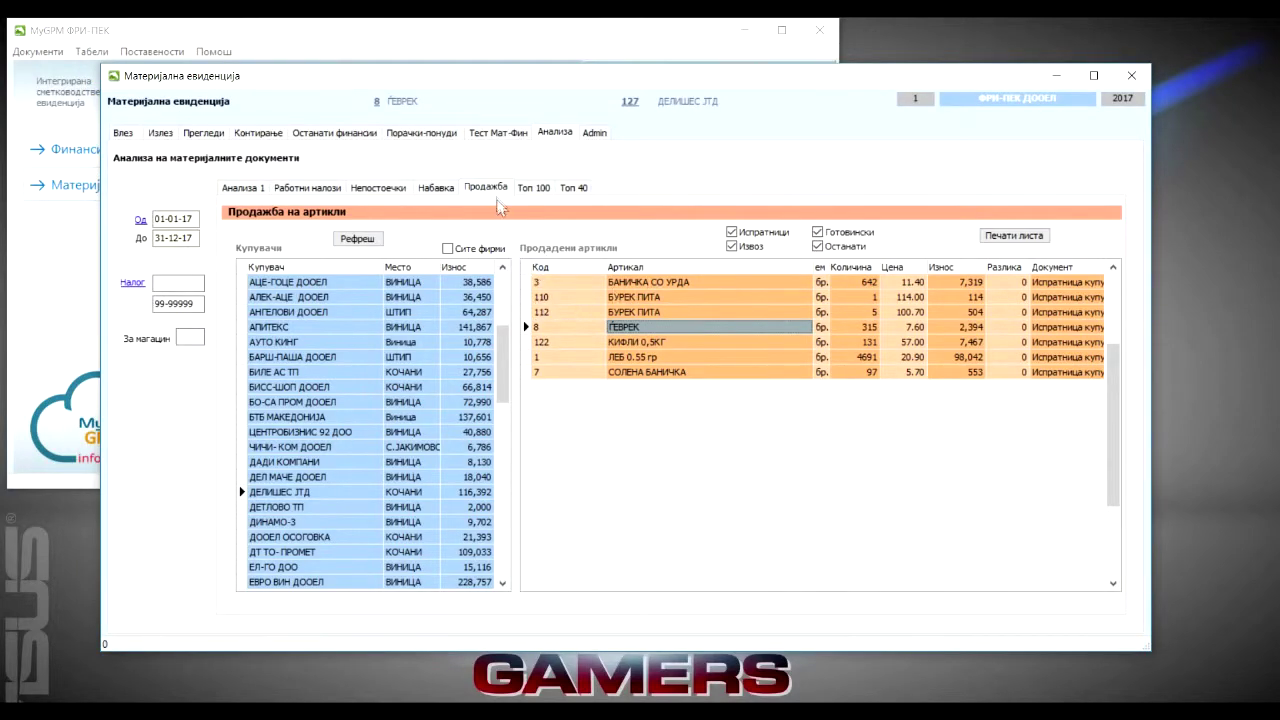
Step: Show the sold articles for all firms (Сите фирми), restricted to the Испратници document type, and refresh the sales analysis
left_click(447, 249)
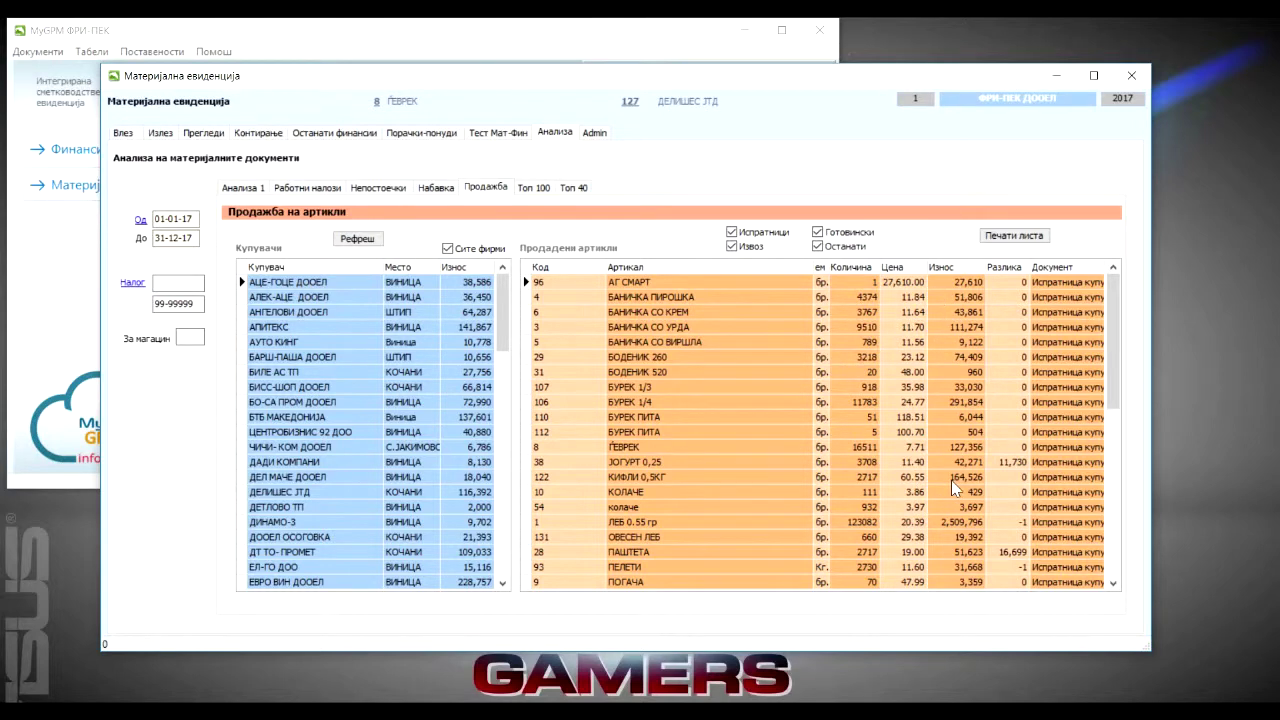
left_click(733, 248)
left_click(819, 247)
left_click(360, 240)
left_click(266, 327)
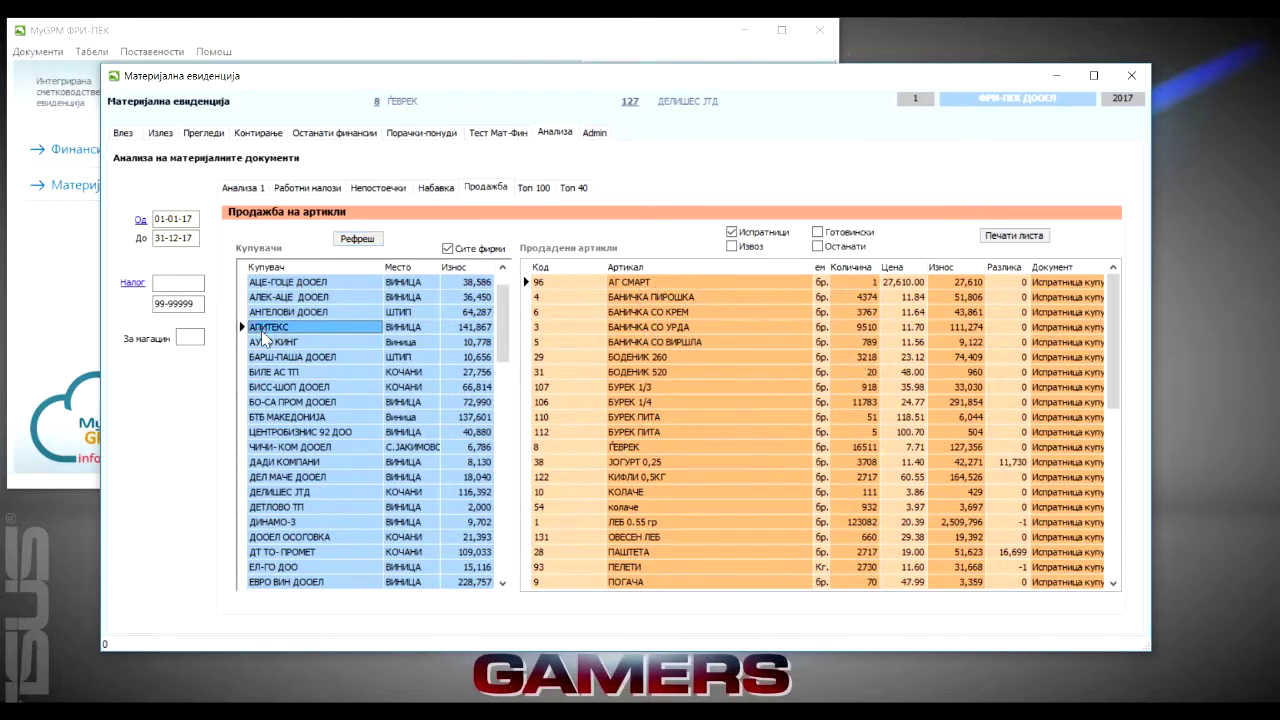
Step: Turn off Сите фирми, re-enable Извоз, Готовински and Останати, and view the sold articles of БАРШ-ПАША ДООЕЛ
left_click(447, 248)
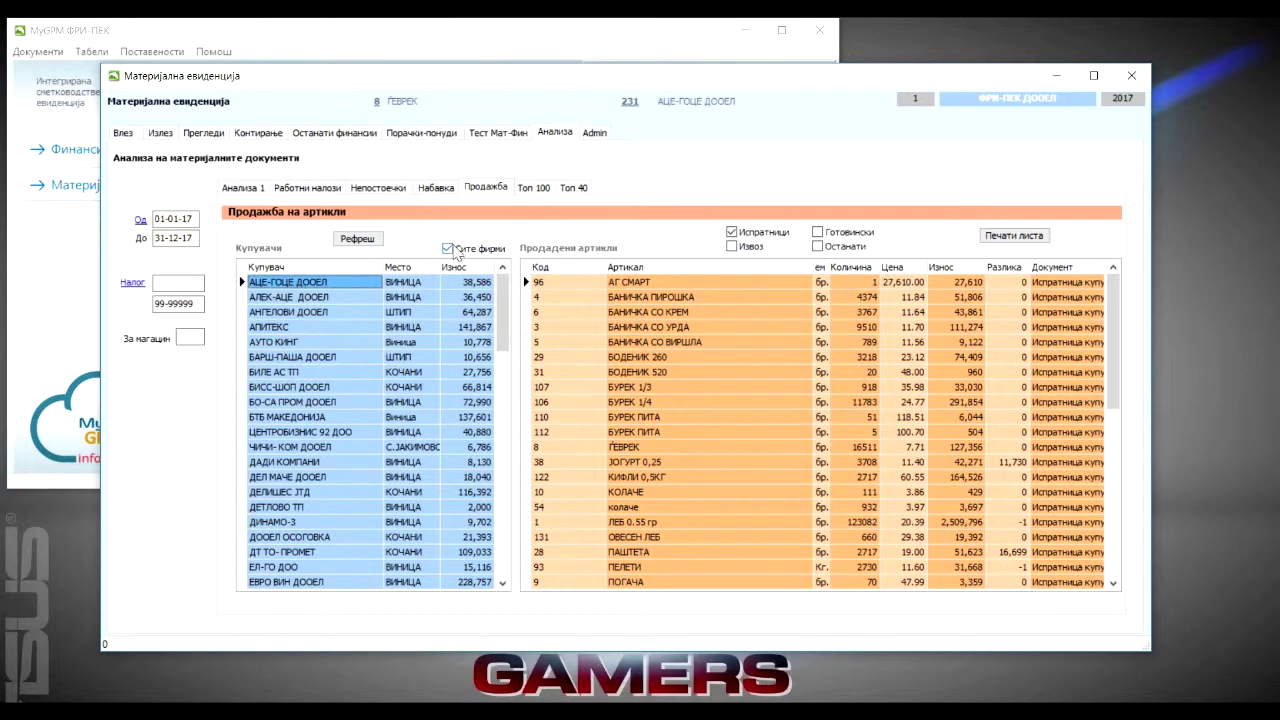
left_click(305, 357)
left_click(731, 246)
left_click(818, 246)
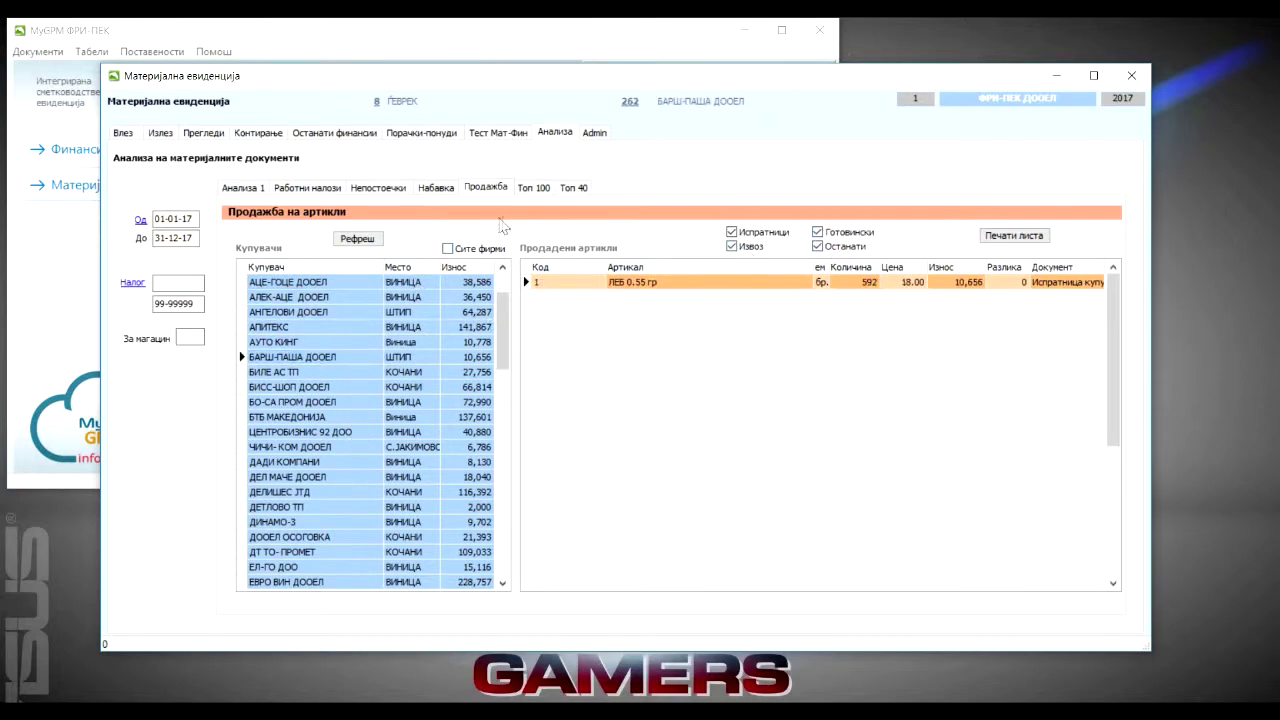
Step: In the Топ 100 analysis, view stock value (Вредност на залиха) for warehouse M2 by article, by group, and by article again
left_click(530, 190)
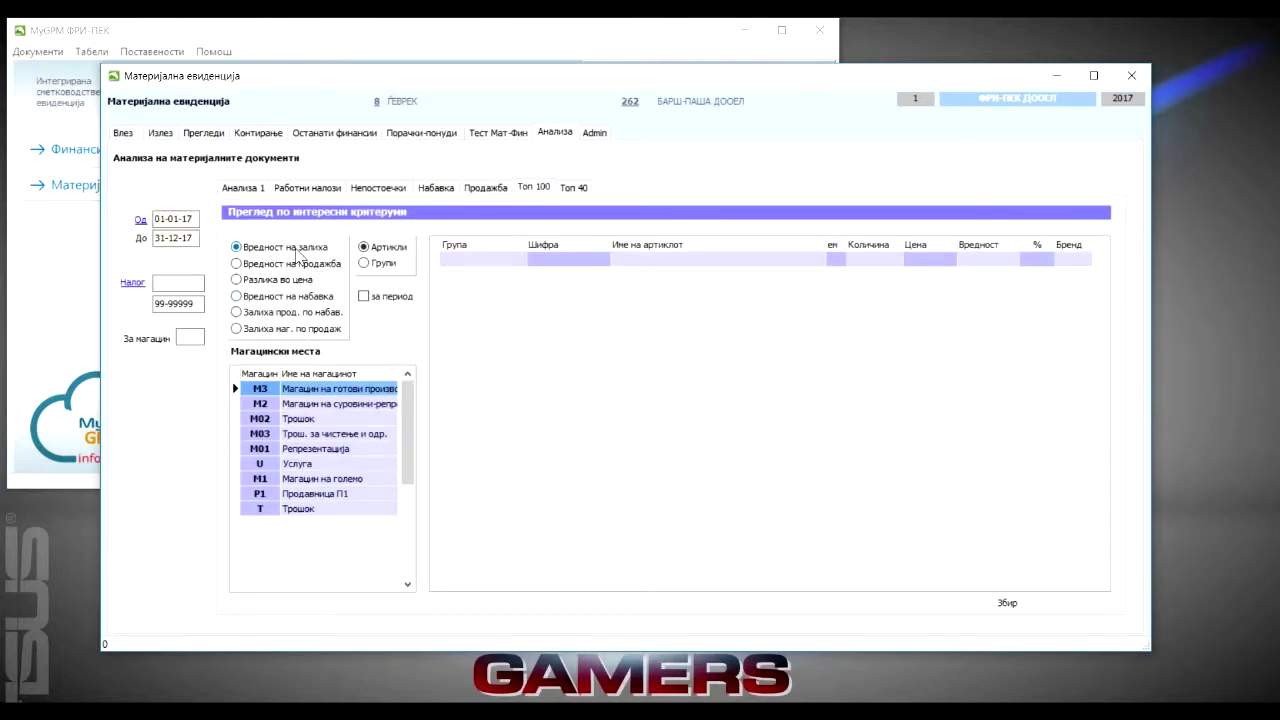
left_click(311, 405)
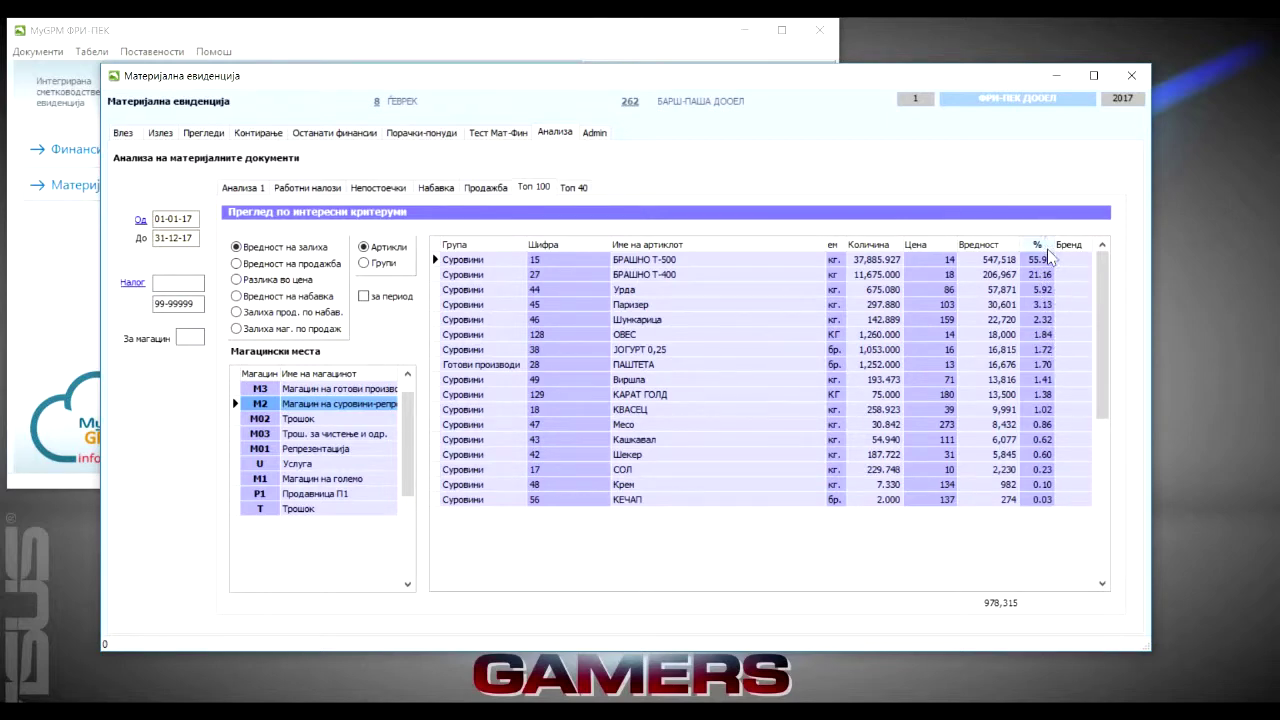
left_click(363, 262)
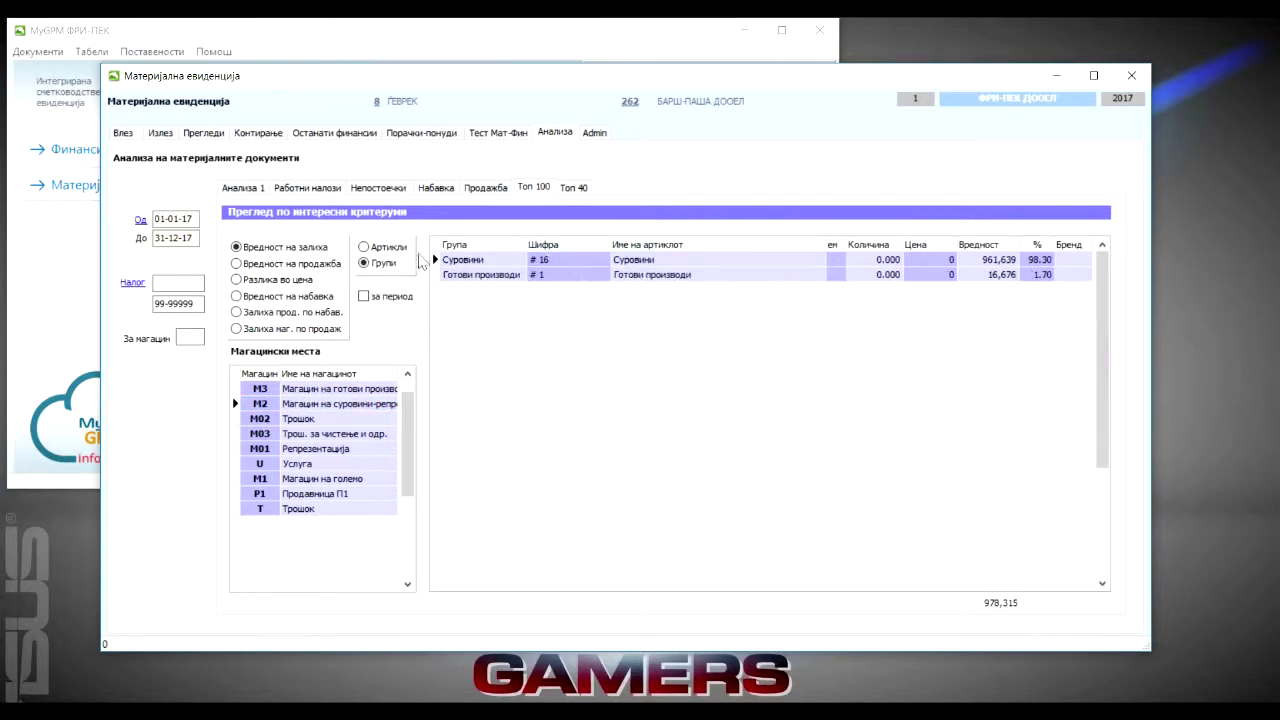
left_click(387, 248)
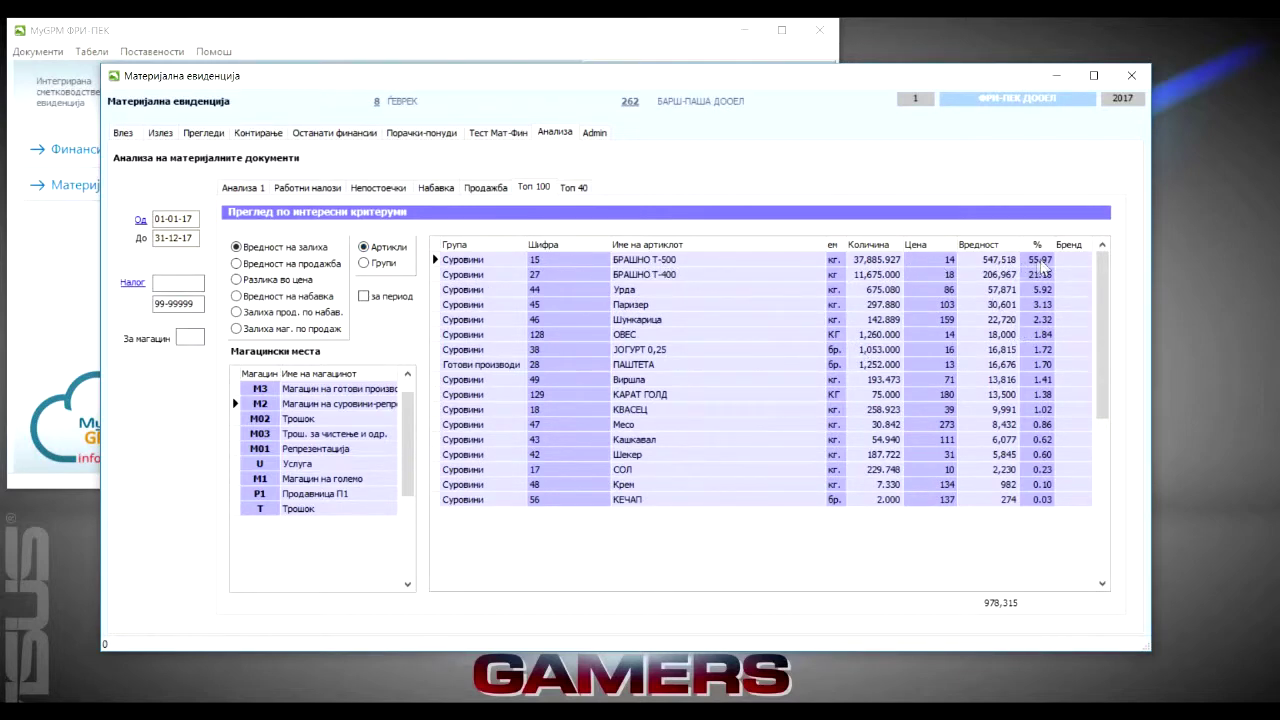
Step: Examine the stock values and percentage shares of warehouse M2's articles, from БРАШНО Т-500 down to КЕЧАП
left_click(1008, 262)
left_click(1032, 263)
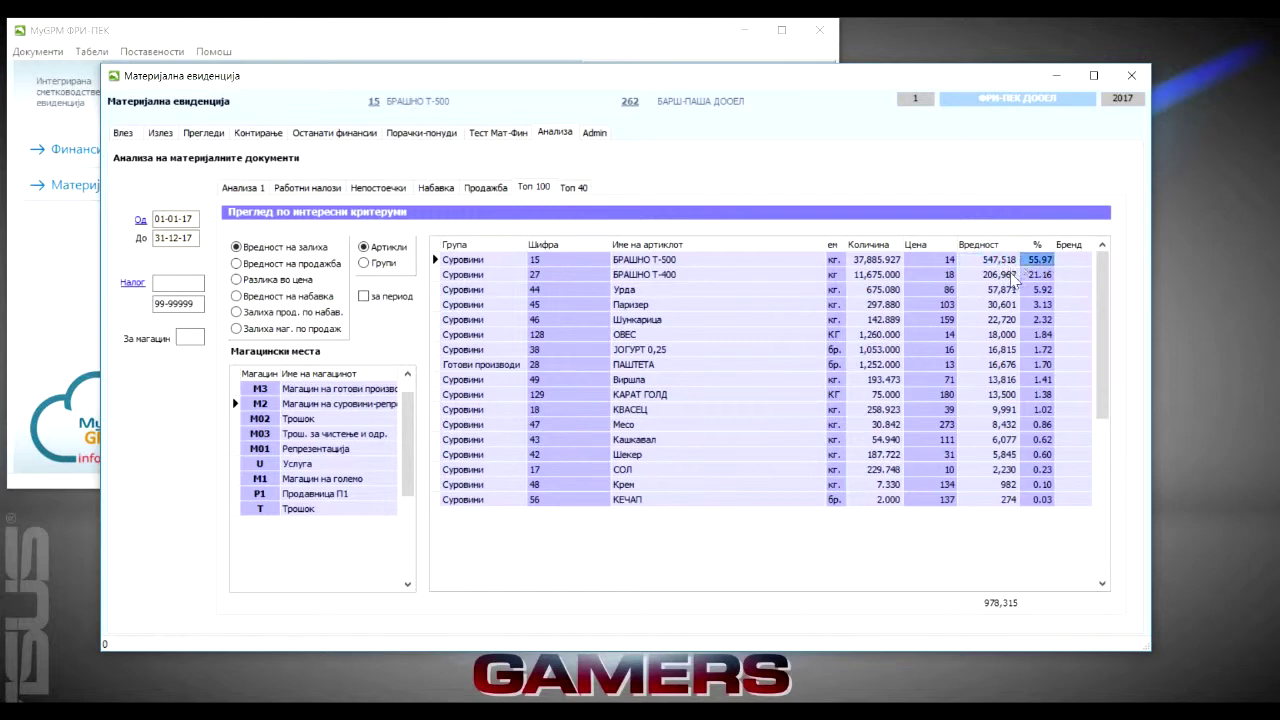
left_click(1003, 274)
left_click(1000, 304)
left_click(998, 319)
left_click(997, 500)
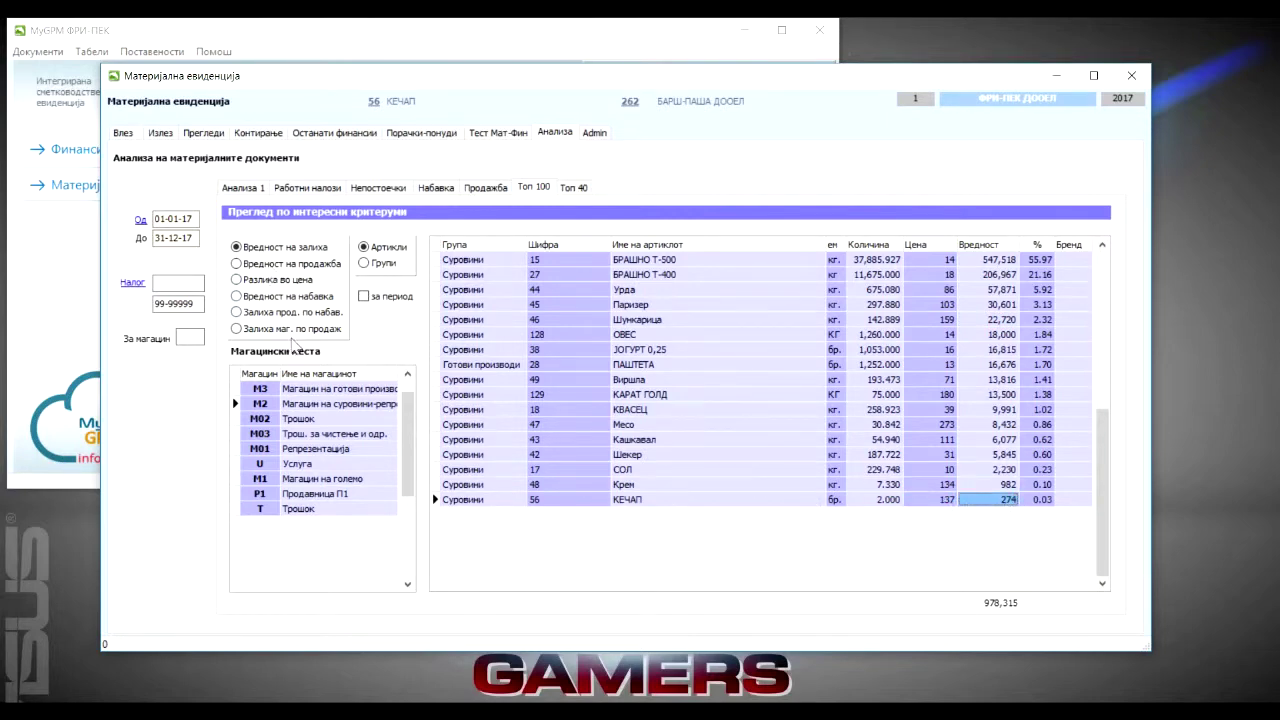
Step: Rank warehouse M3's articles by sales value (Вредност на продажба) and examine БУРЕК 1/4 and ЛЕБ 0.55 гр
left_click(300, 390)
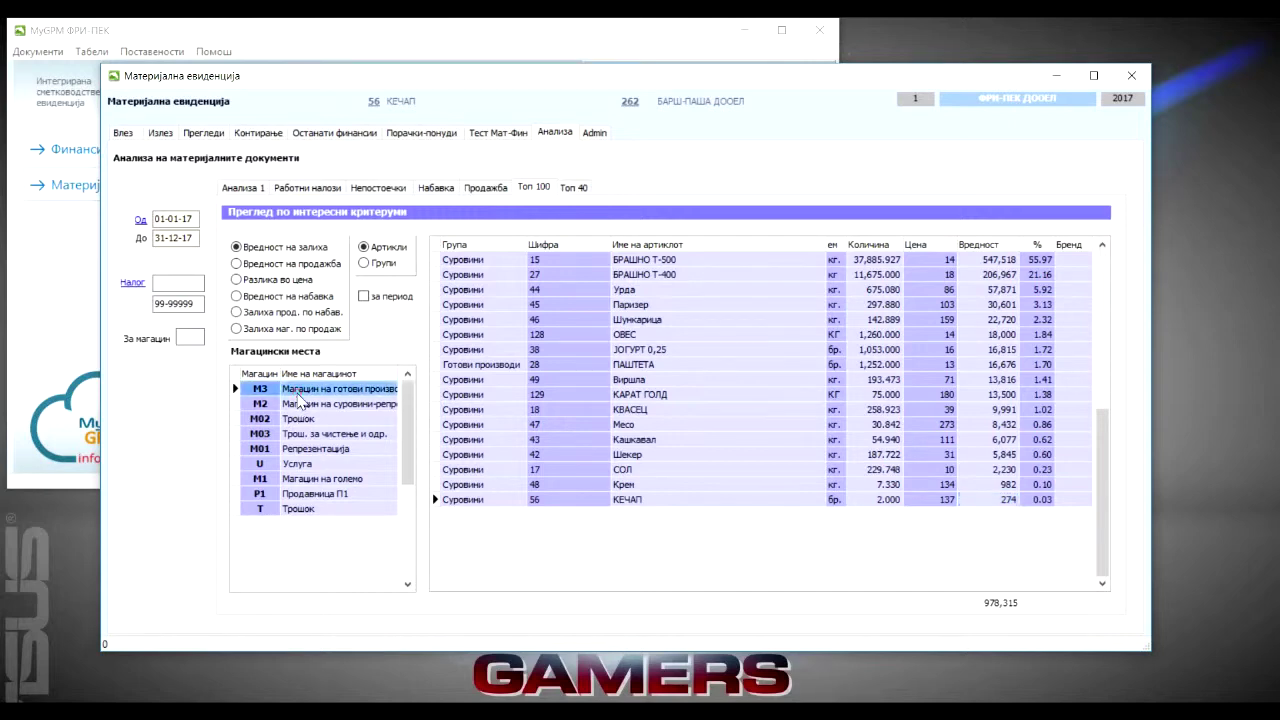
left_click(270, 265)
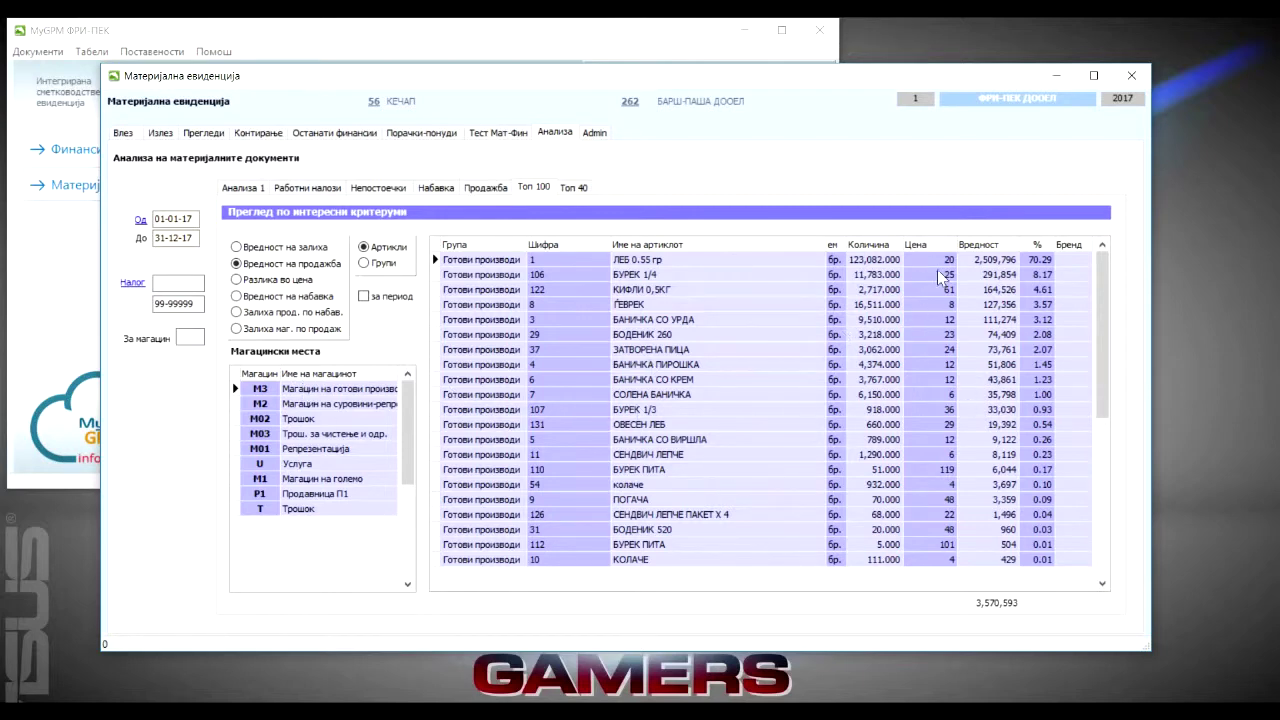
left_click(650, 276)
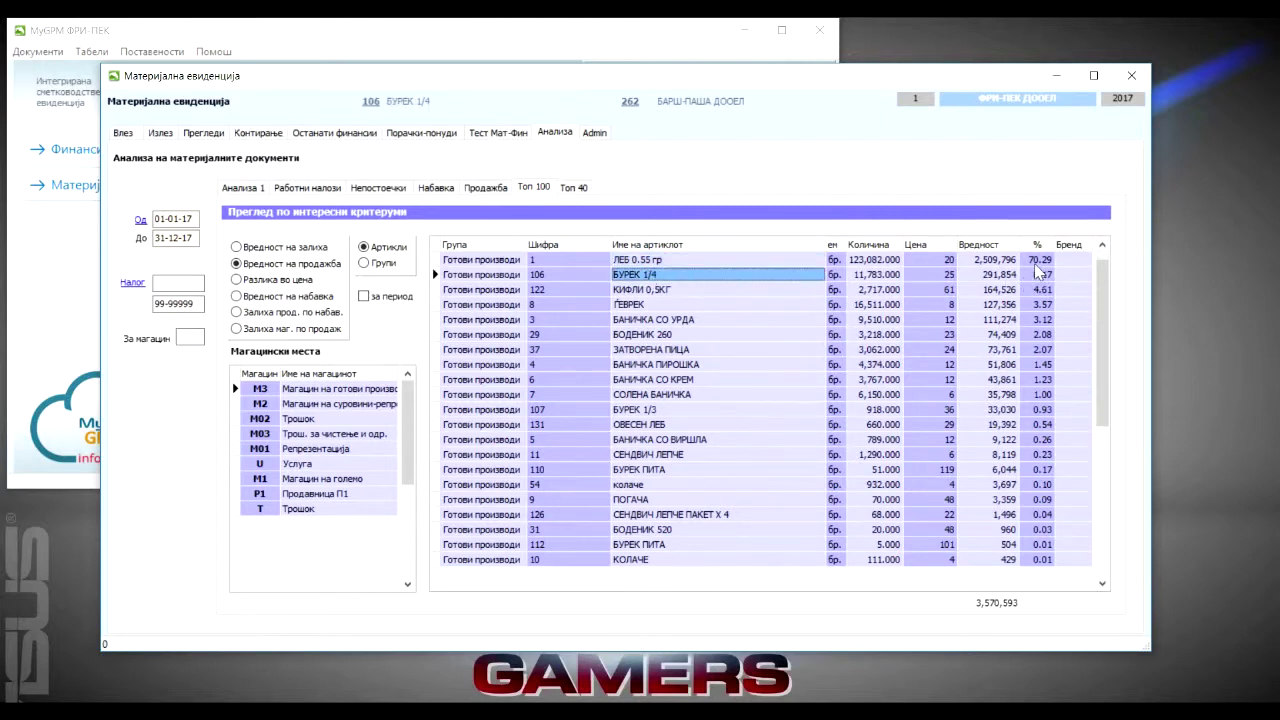
left_click(686, 260)
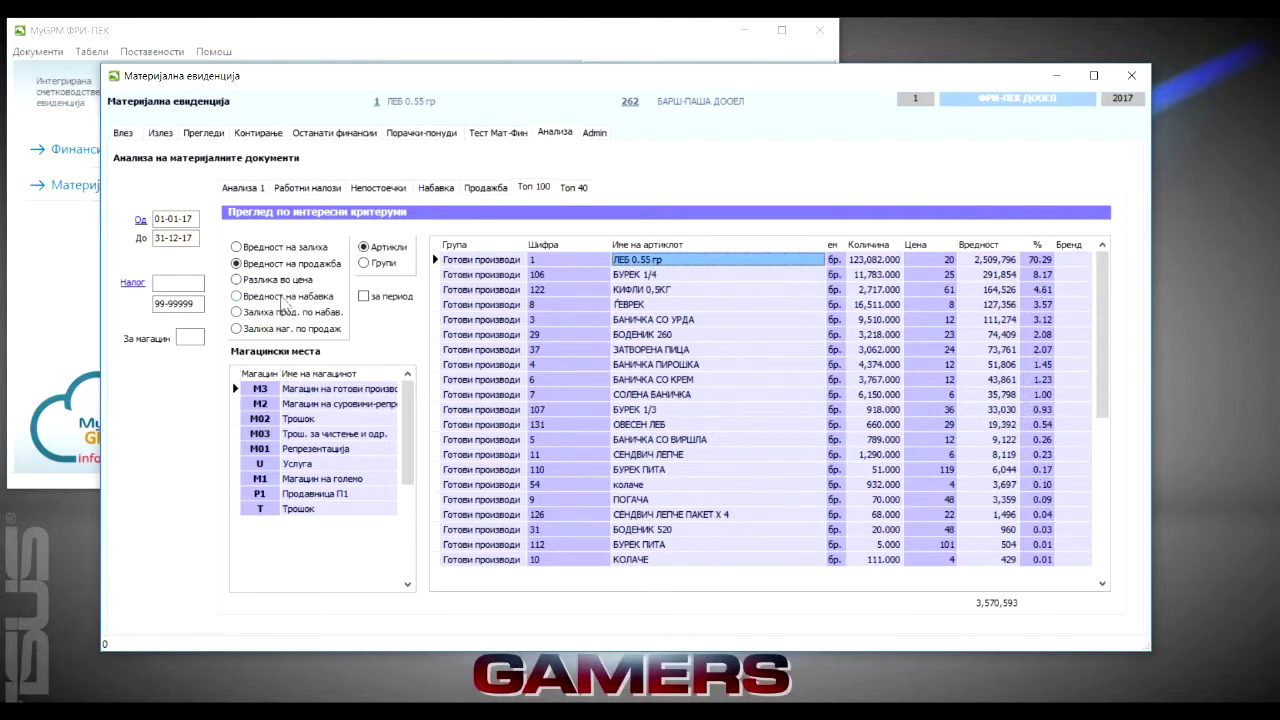
Step: List the articles by price difference (Разлика во цена) for warehouses M3 and M2
left_click(276, 287)
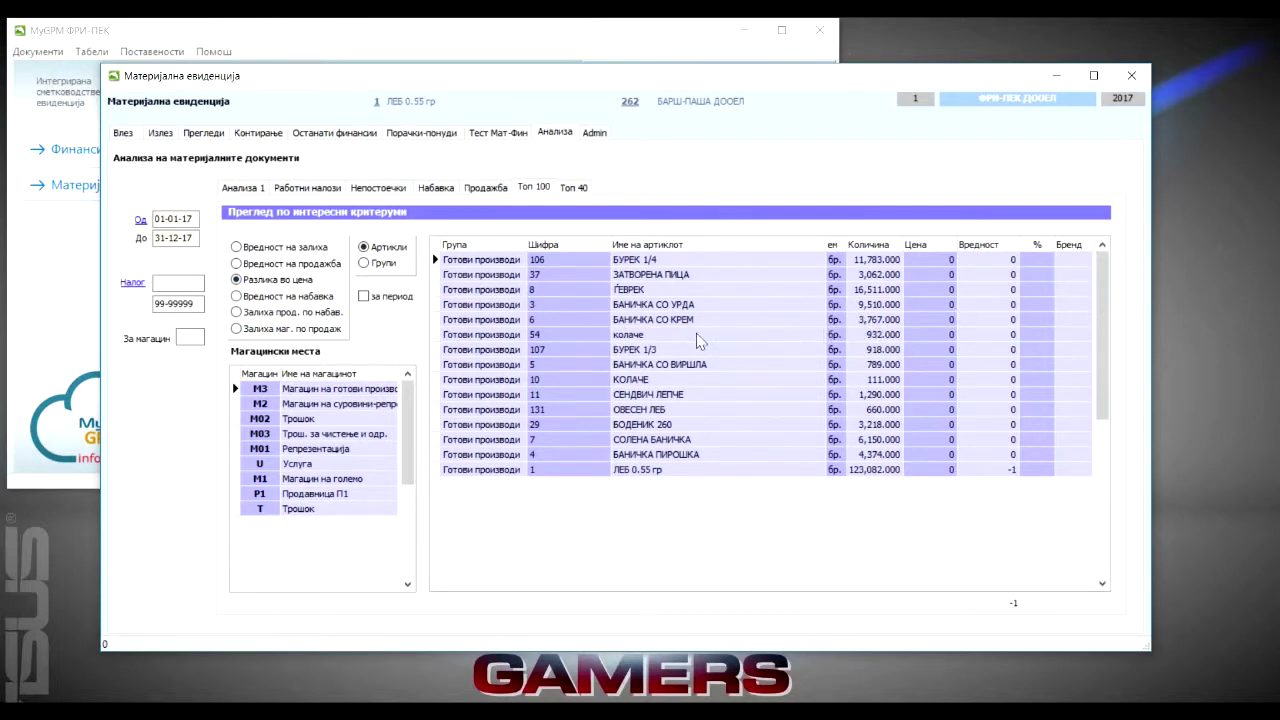
left_click(294, 394)
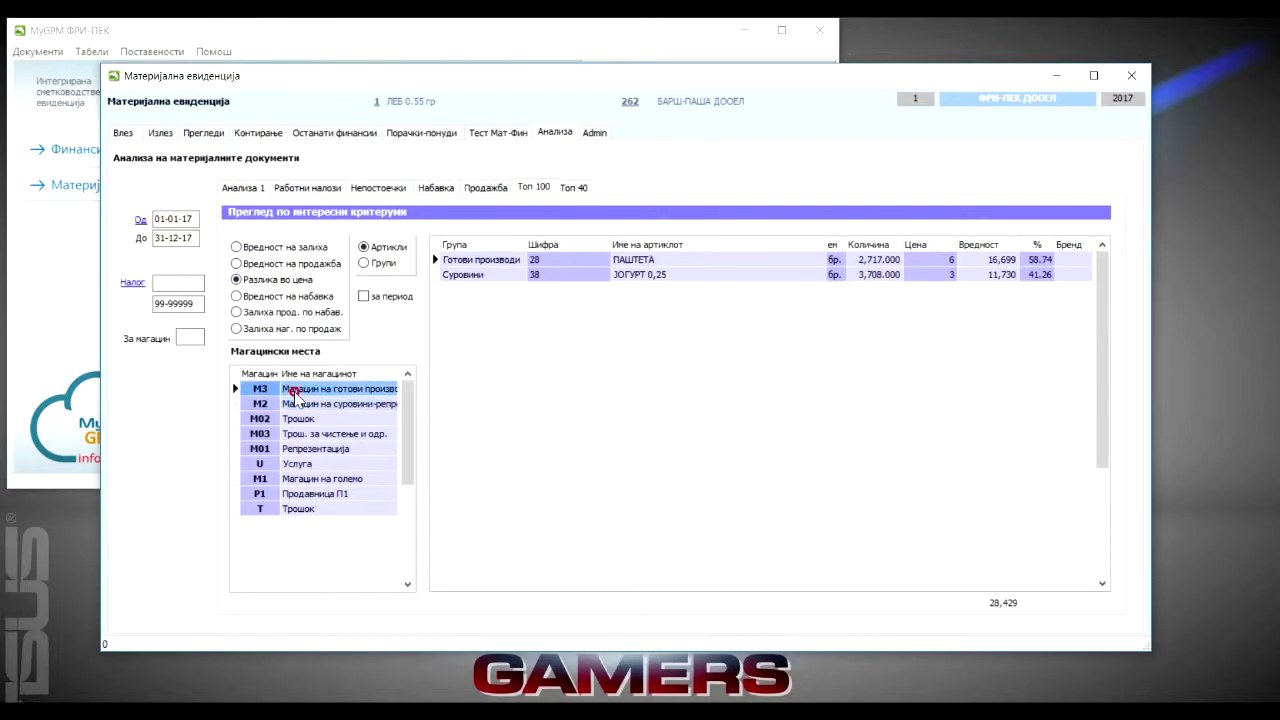
left_click(300, 404)
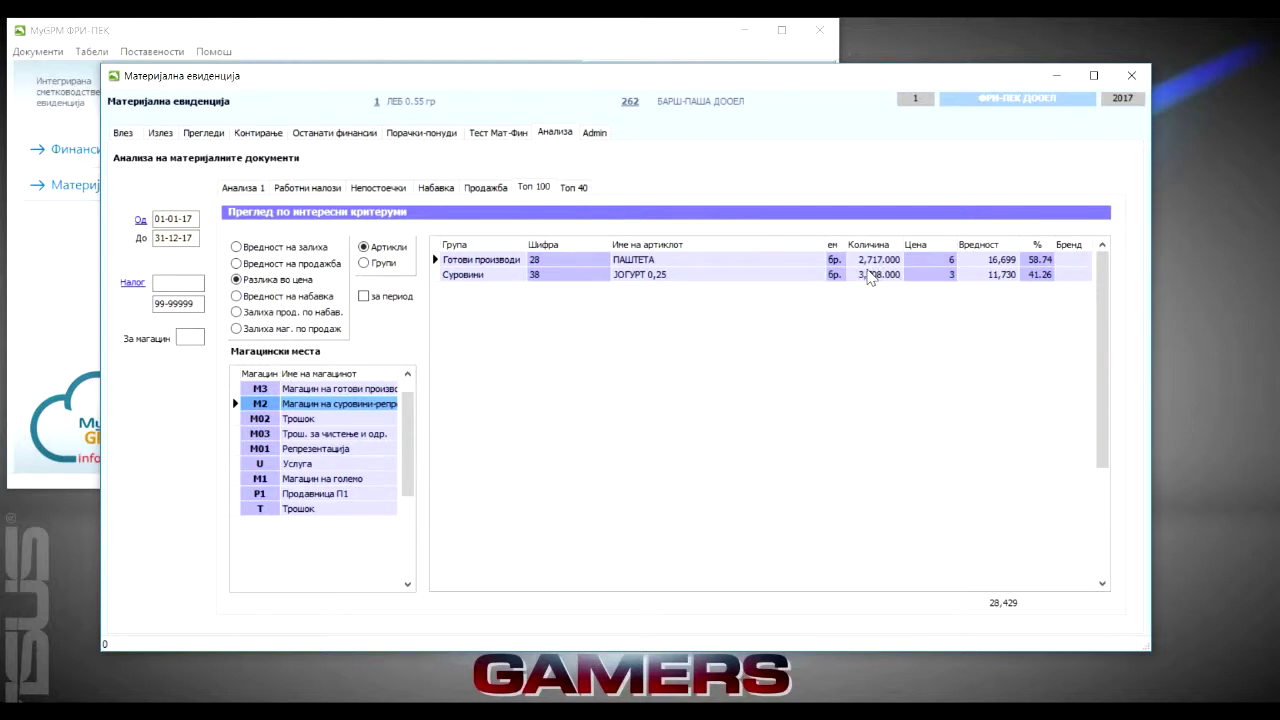
Step: Rank the articles by purchase value (Вредност на набавка) for warehouse M2, view warehouse M3, and return to M2
left_click(237, 296)
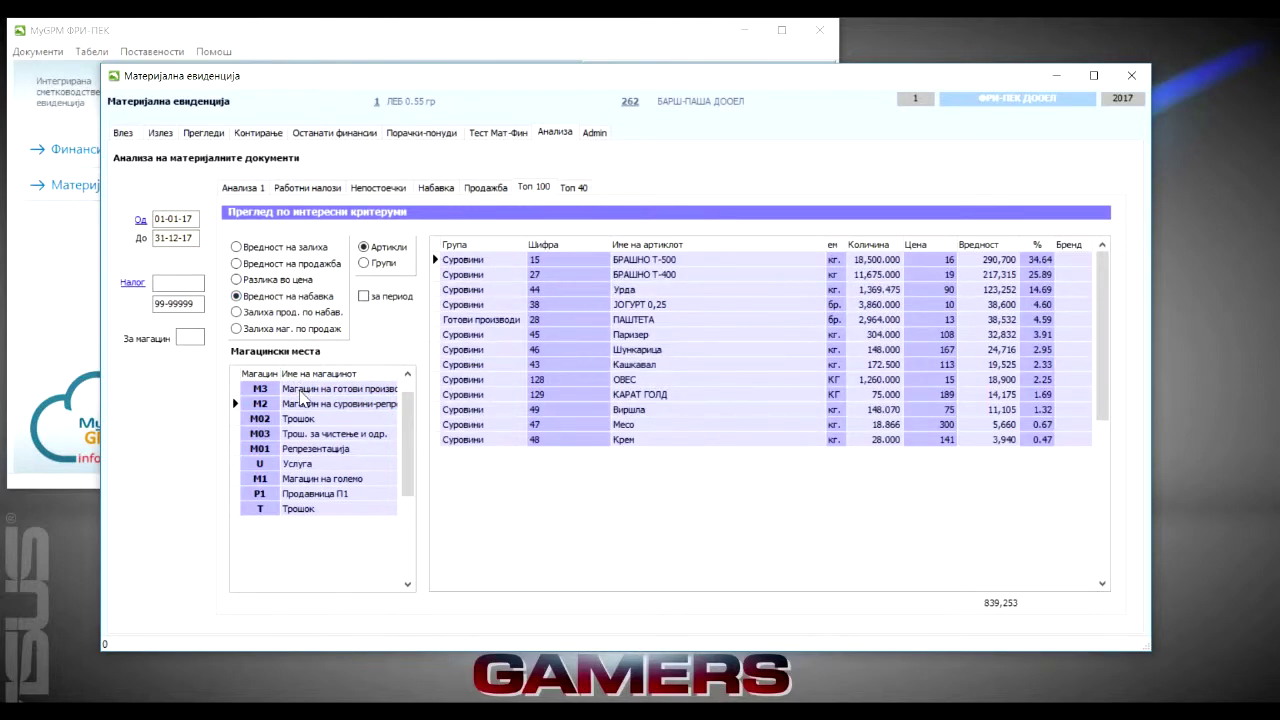
left_click(301, 391)
left_click(303, 404)
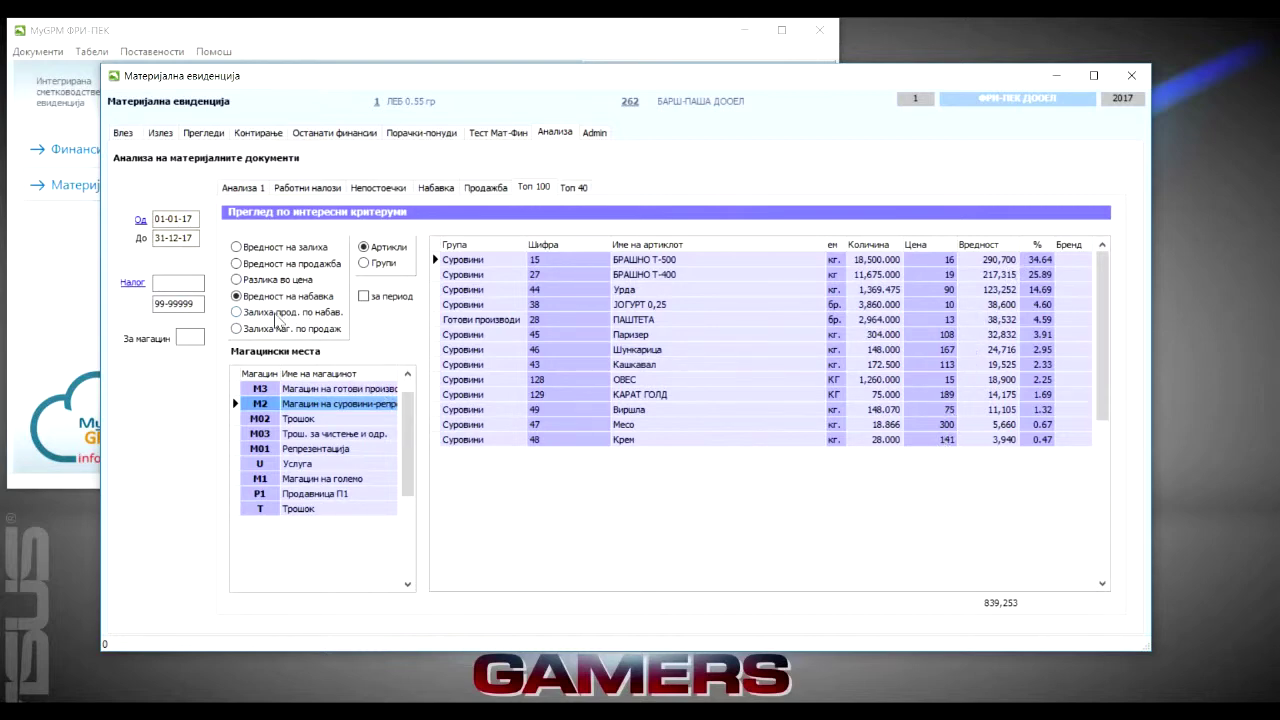
Step: List warehouse M2's articles by stock value (Вредност на залиха) and by warehouse stock at sales prices (Залиха маг. по продаж)
left_click(276, 280)
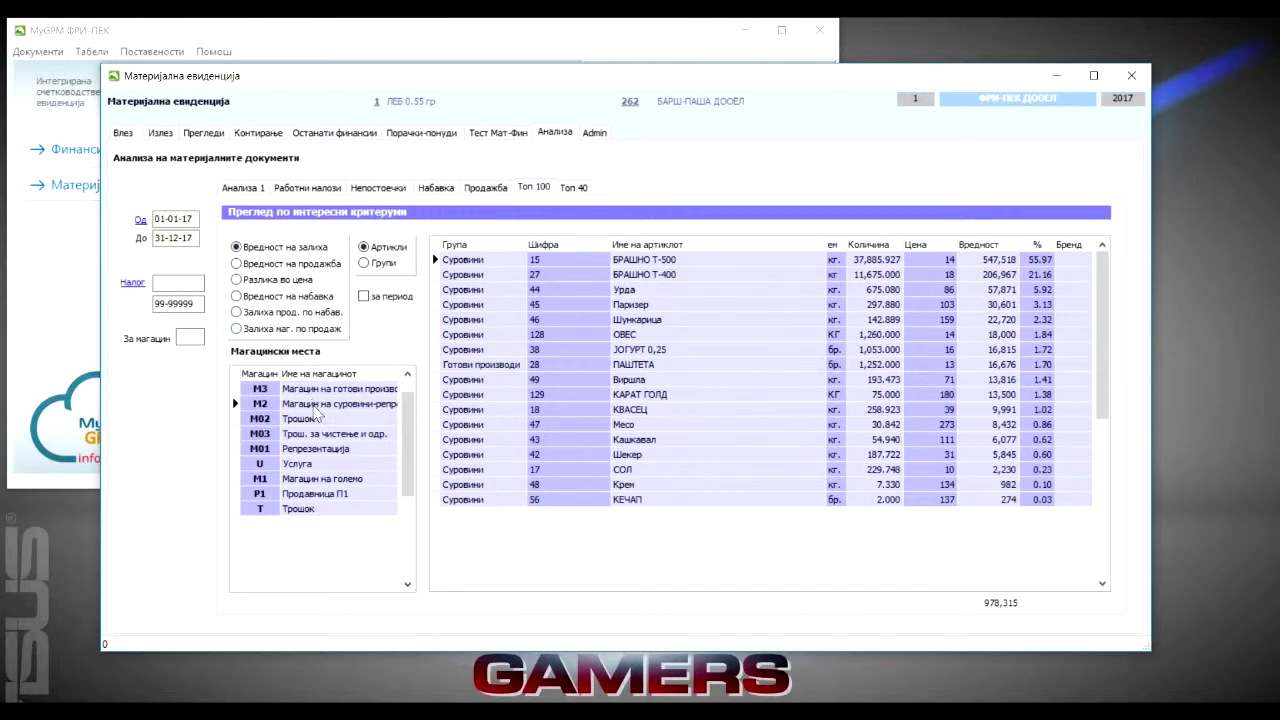
left_click(316, 411)
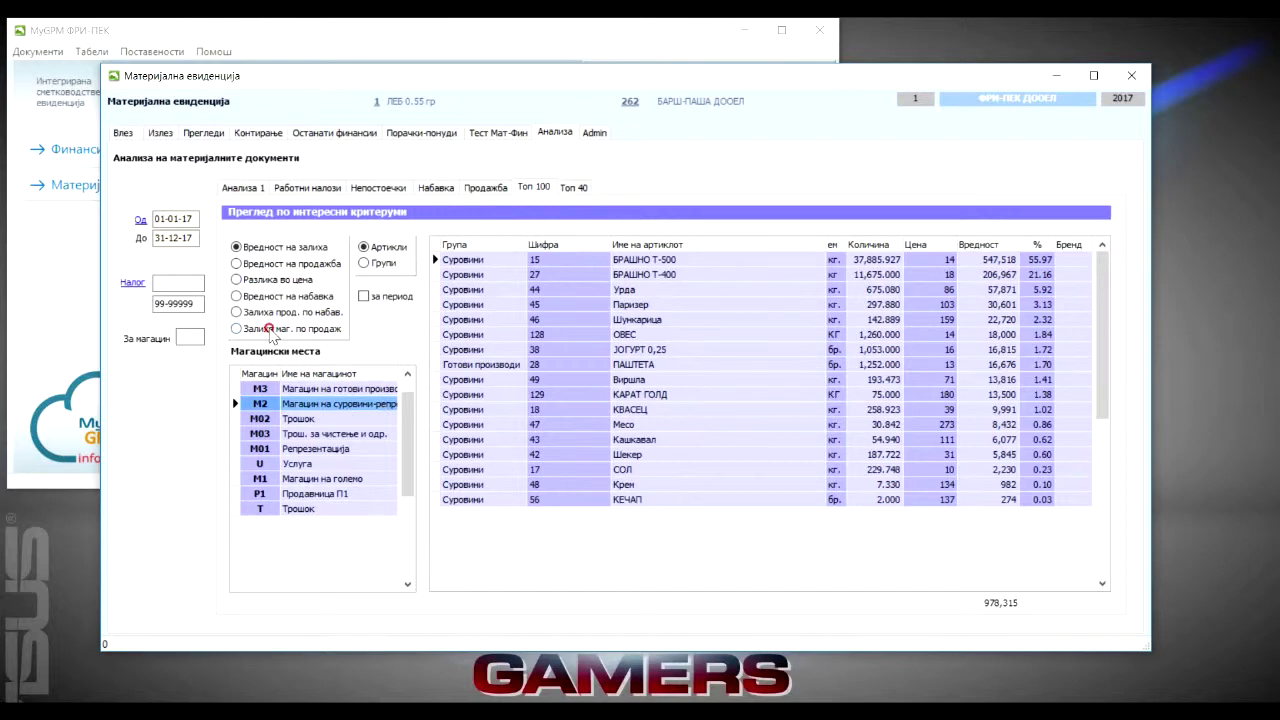
left_click(269, 331)
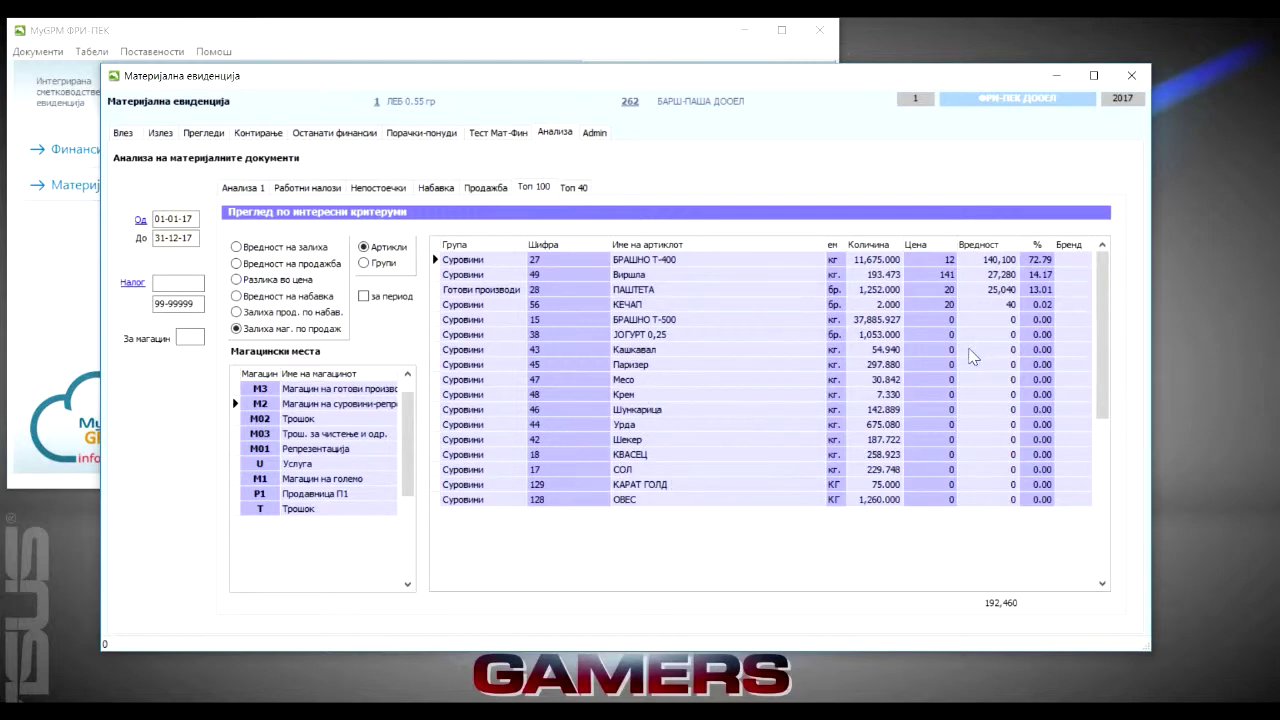
Step: In the Топ 40 analysis, chart the value changes over time for warehouses M3 and M2, and show M2's values in euros (Во ЕУР 61.5)
left_click(572, 189)
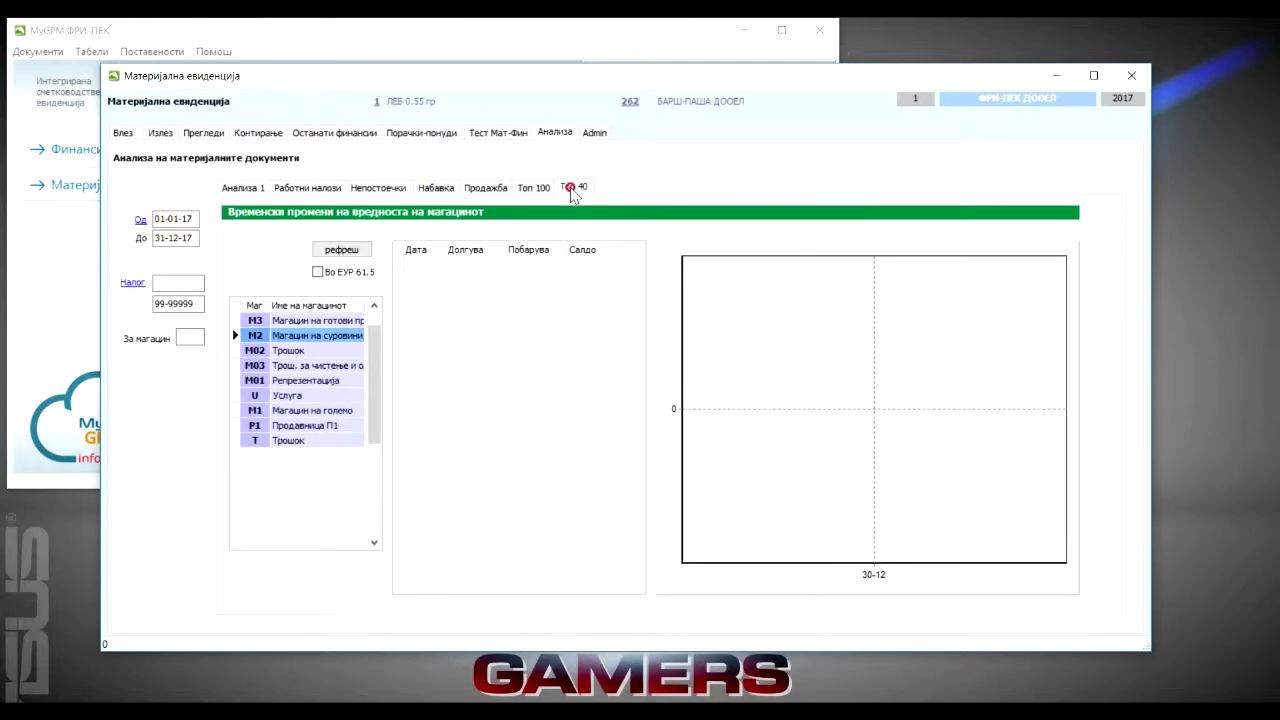
left_click(297, 321)
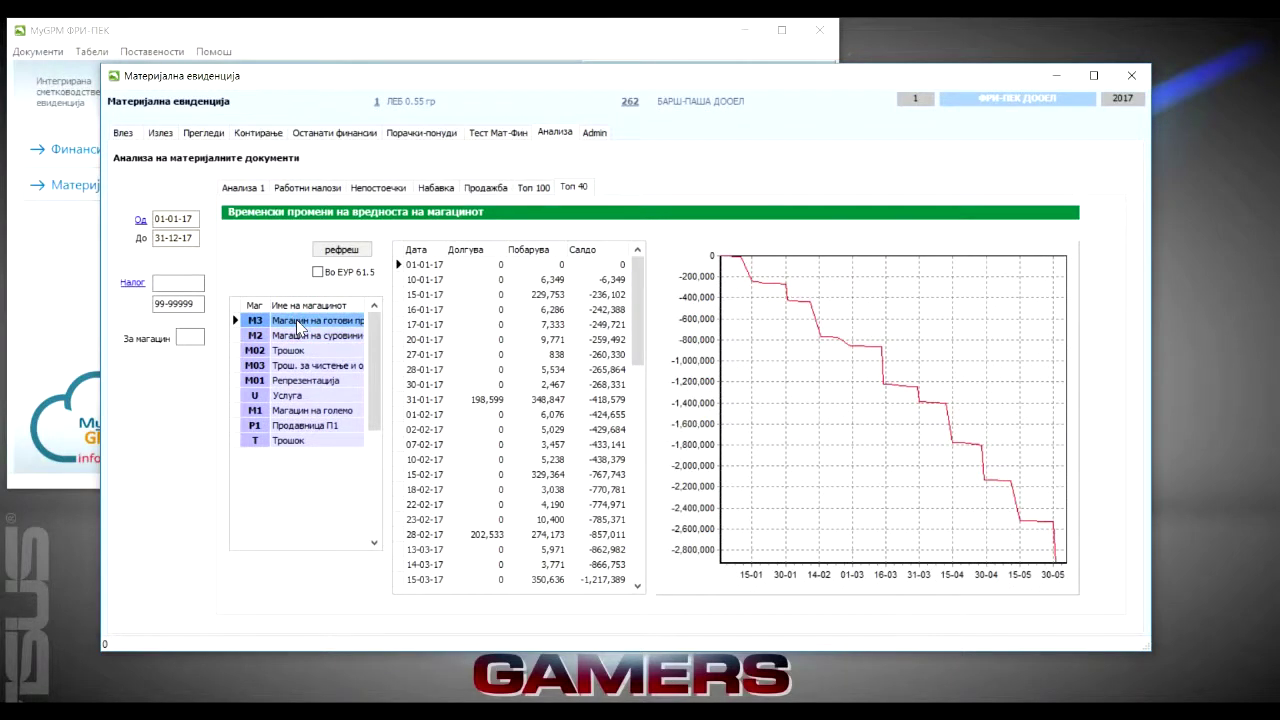
left_click(296, 337)
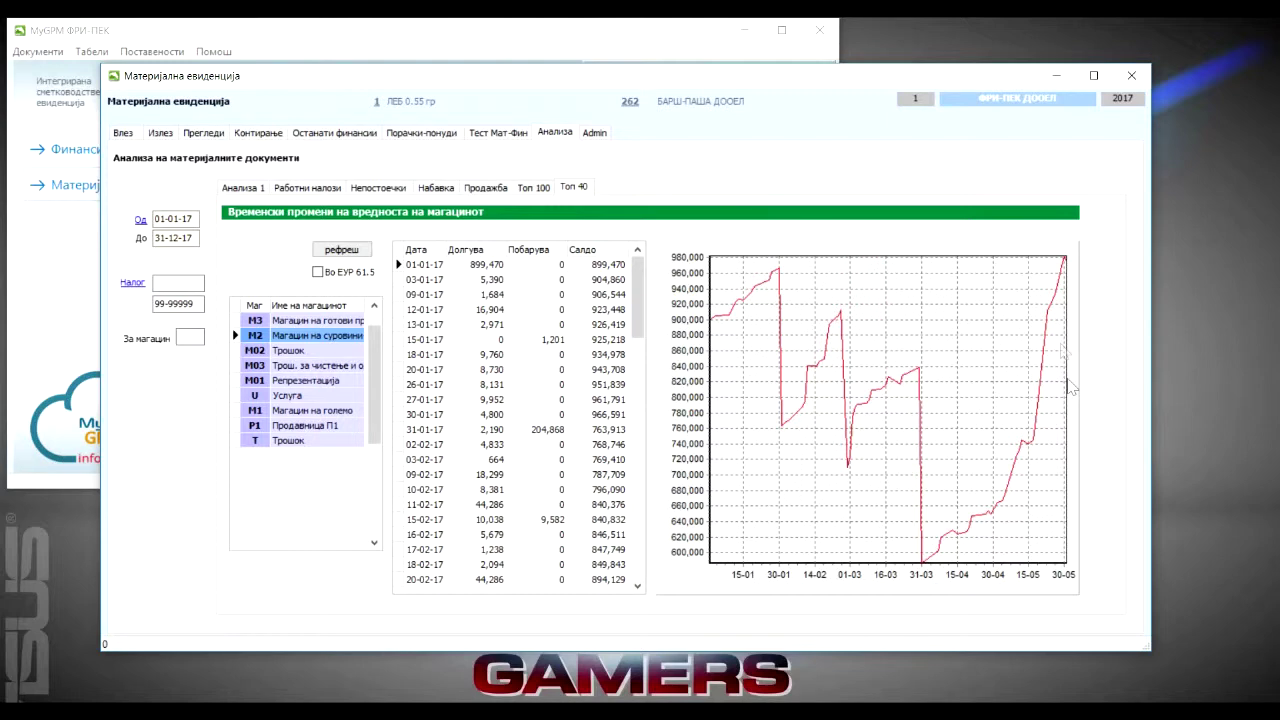
left_click(350, 273)
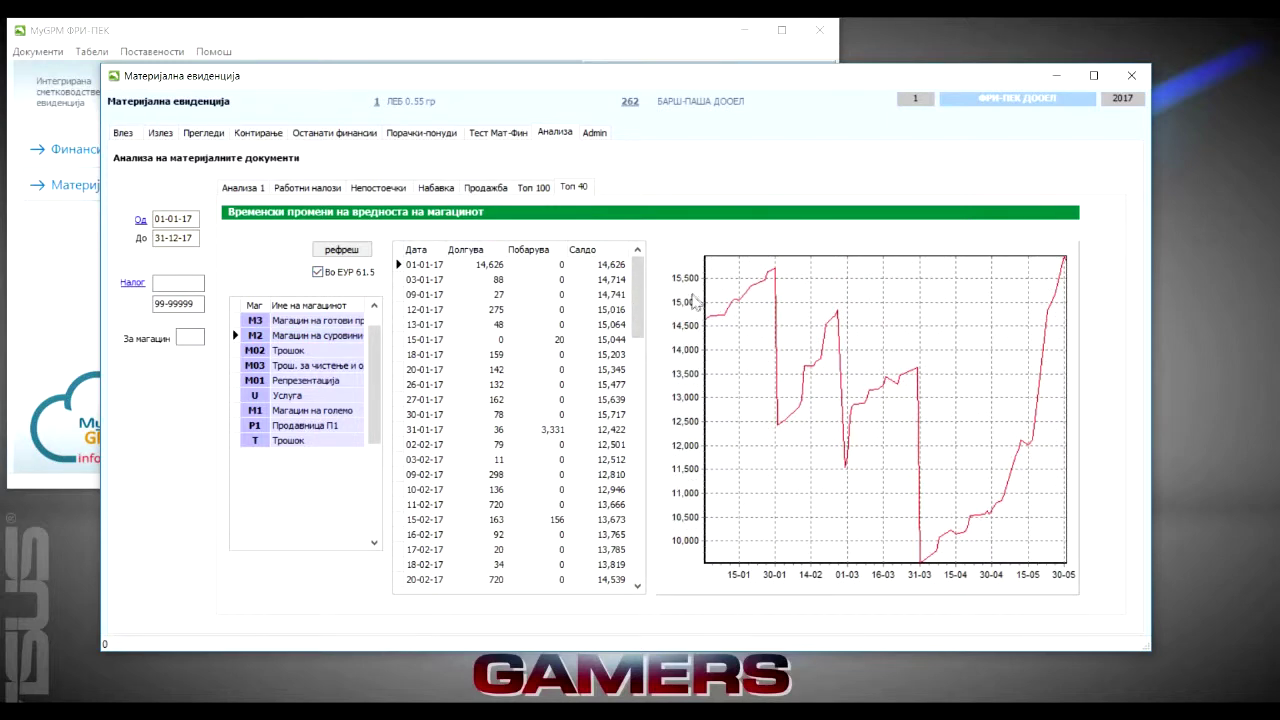